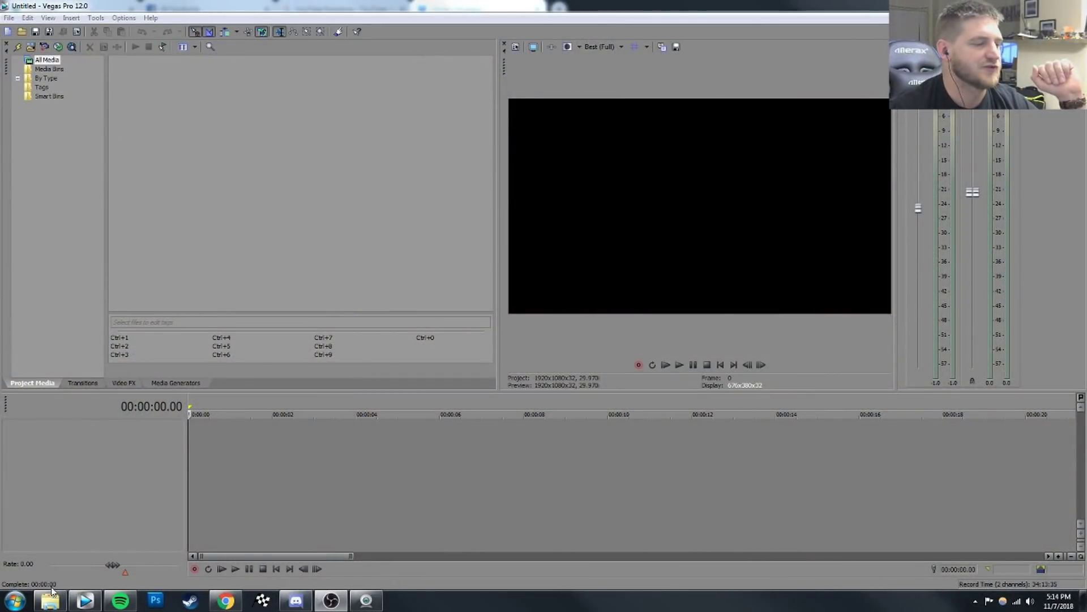
# Import MVI_1427.MP4, place it at the start of the timeline, and match the project video settings to the media.
pyautogui.click(51, 591)
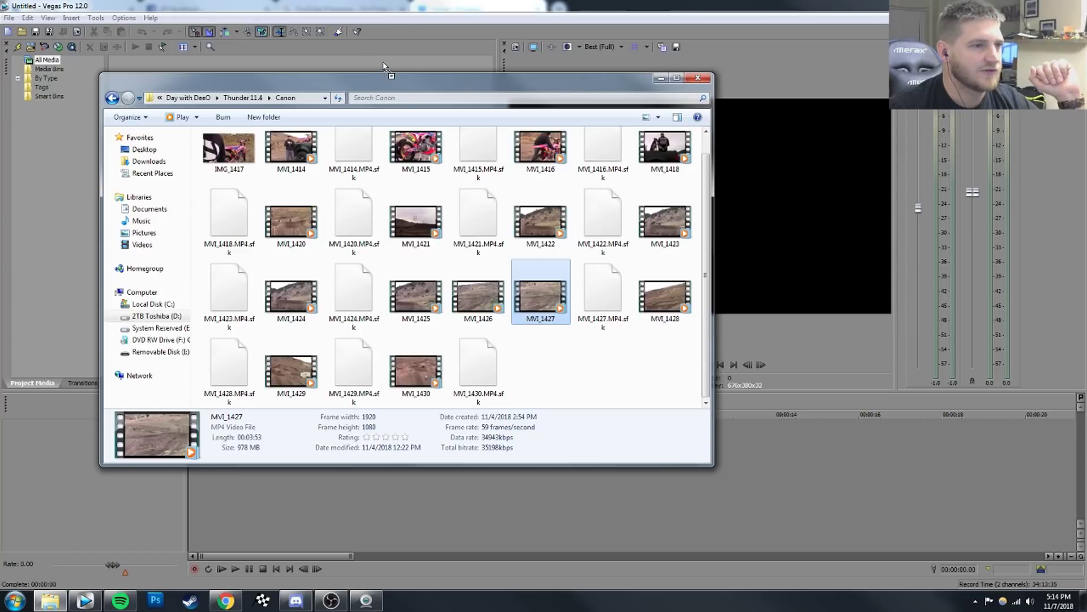
pyautogui.moveTo(384, 67); pyautogui.dragTo(386, 68)
pyautogui.rightClick(160, 80)
pyautogui.click(411, 129)
pyautogui.moveTo(145, 82); pyautogui.dragTo(204, 465)
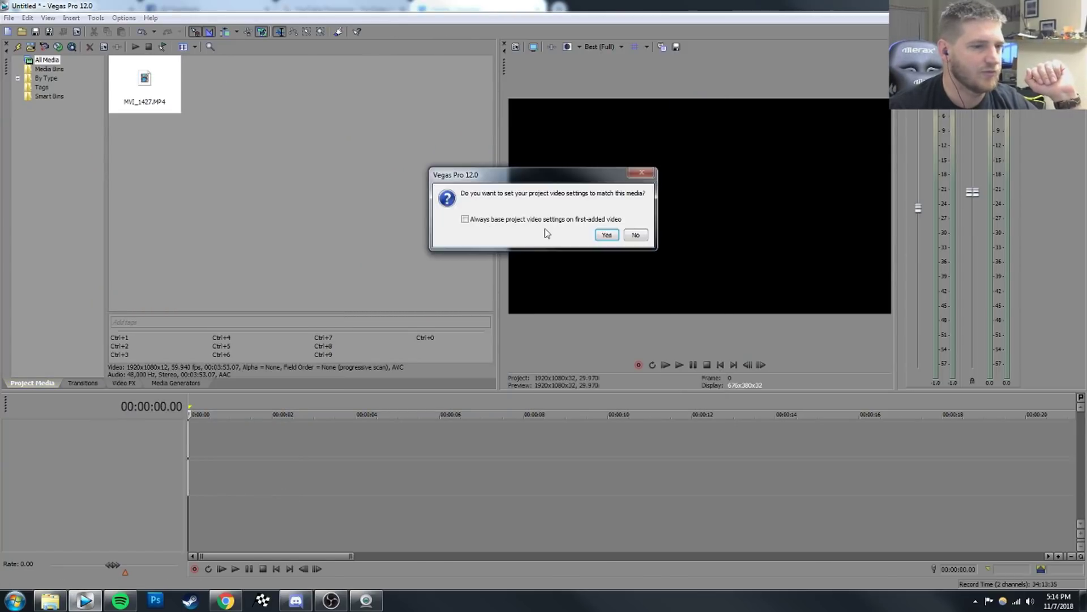
pyautogui.click(616, 236)
# Check the switches, resample mode and playback rate in the video event's properties.
pyautogui.click(409, 440)
pyautogui.rightClick(462, 441)
pyautogui.click(486, 433)
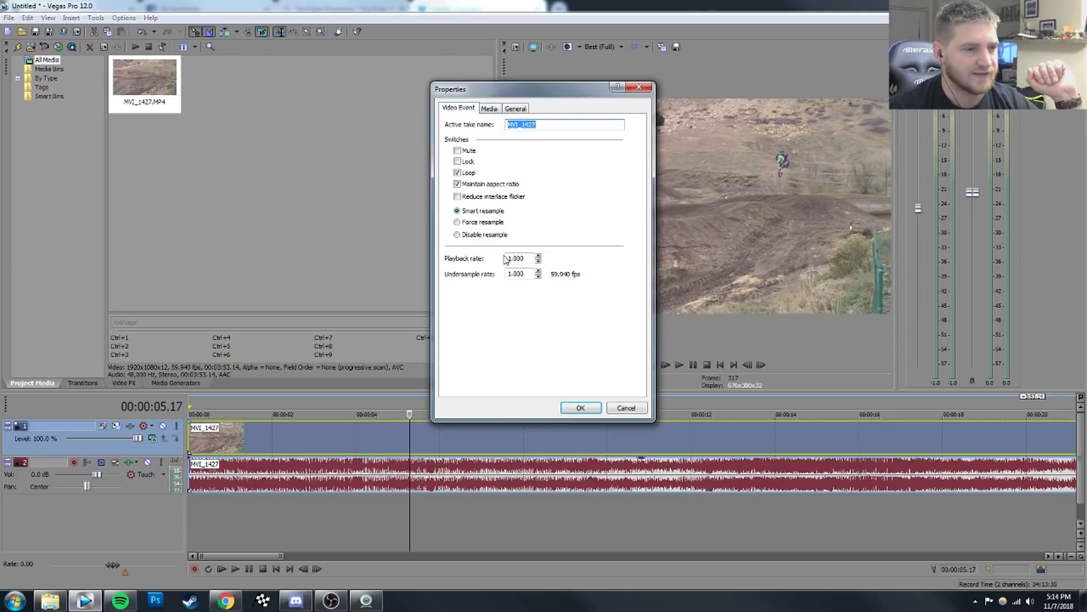
pyautogui.click(580, 408)
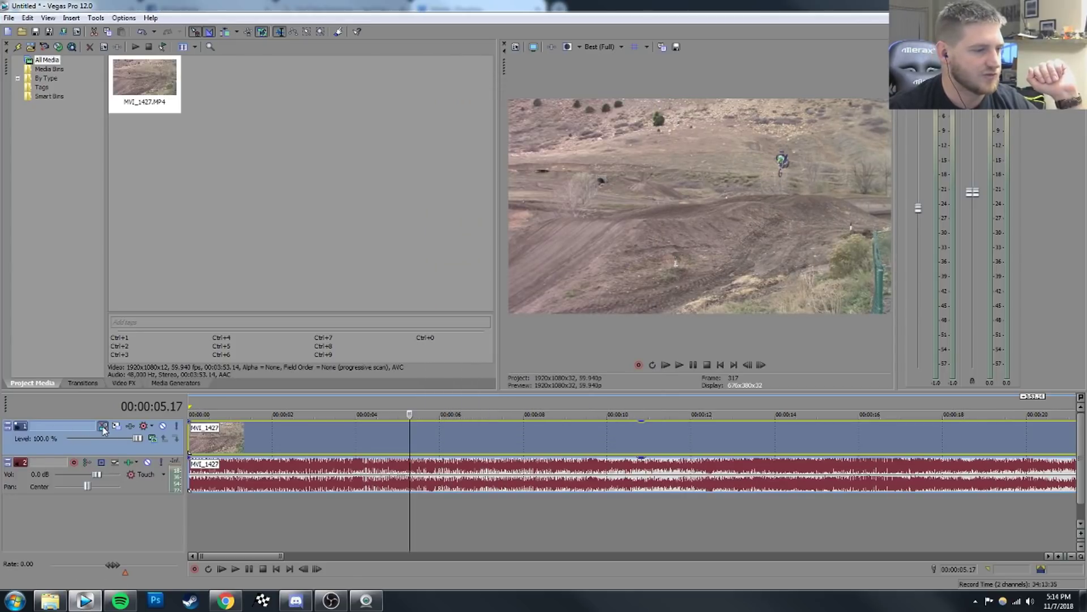
# Lower the audio event's gain fully to silence the MVI_1427 clip.
pyautogui.click(268, 491)
pyautogui.moveTo(272, 457); pyautogui.dragTo(265, 522)
pyautogui.click(394, 437)
# Scrub through the whole MVI_1427 clip to locate a suitable motocross jump.
pyautogui.scroll(-6, 374, 452)
pyautogui.click(629, 449)
pyautogui.click(439, 428)
pyautogui.click(643, 428)
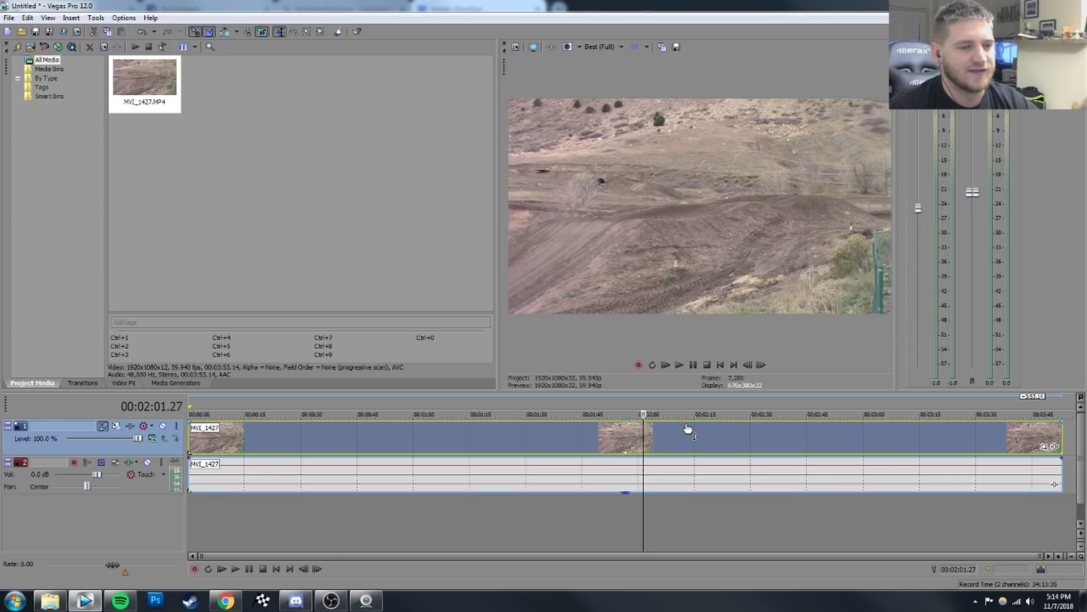
pyautogui.click(585, 436)
pyautogui.click(729, 442)
pyautogui.click(849, 446)
pyautogui.click(572, 448)
pyautogui.click(572, 447)
pyautogui.click(784, 437)
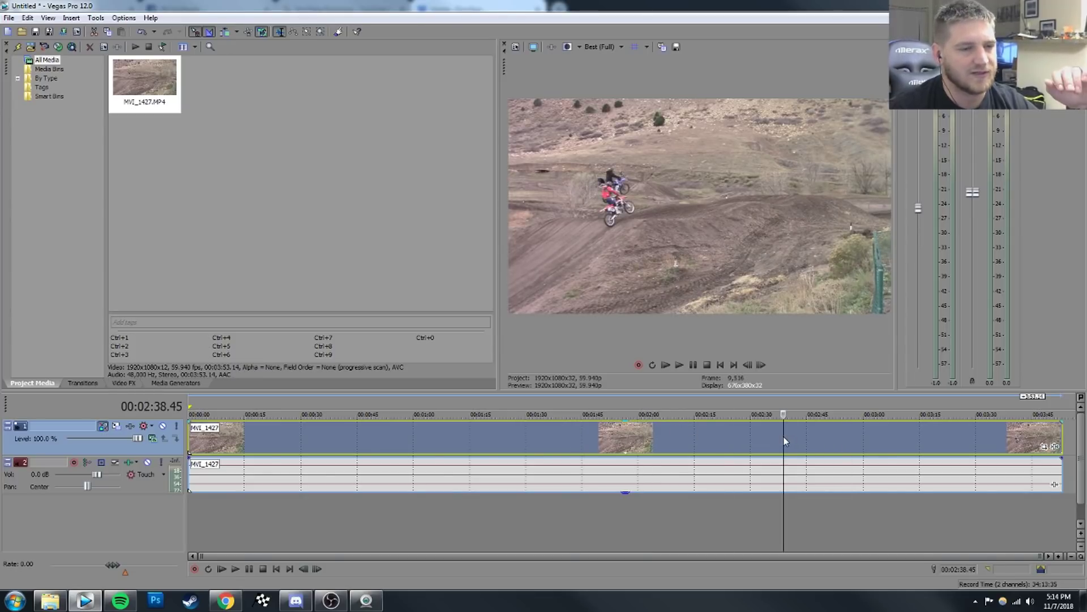
# Split the clip at about 00:02:34.51, just before the rider's jump, and delete the video and audio before the cut.
pyautogui.click(752, 433)
pyautogui.scroll(3, 752, 434)
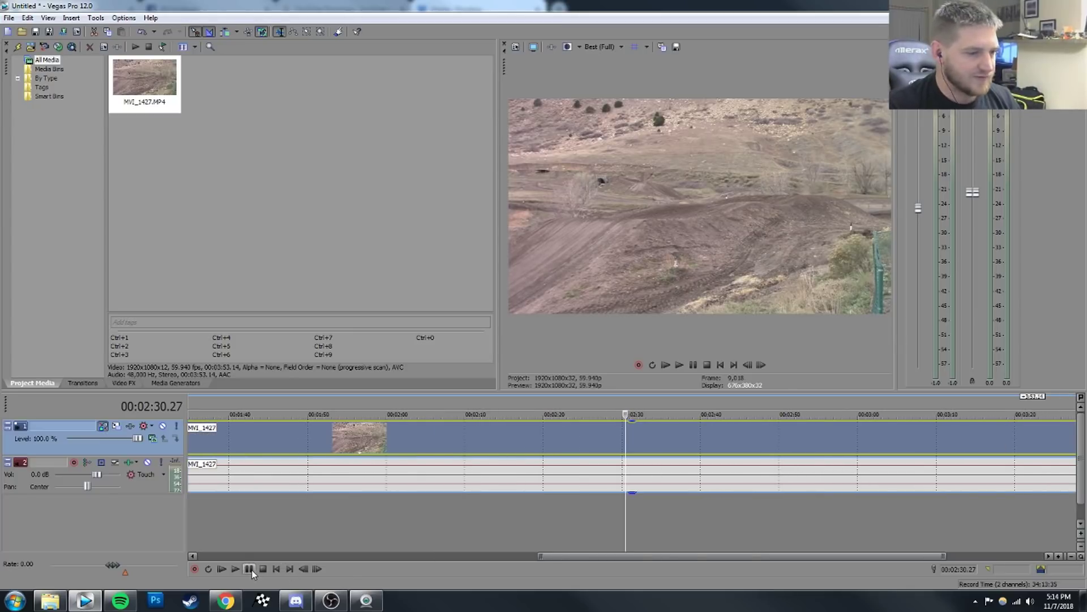
pyautogui.press('space')
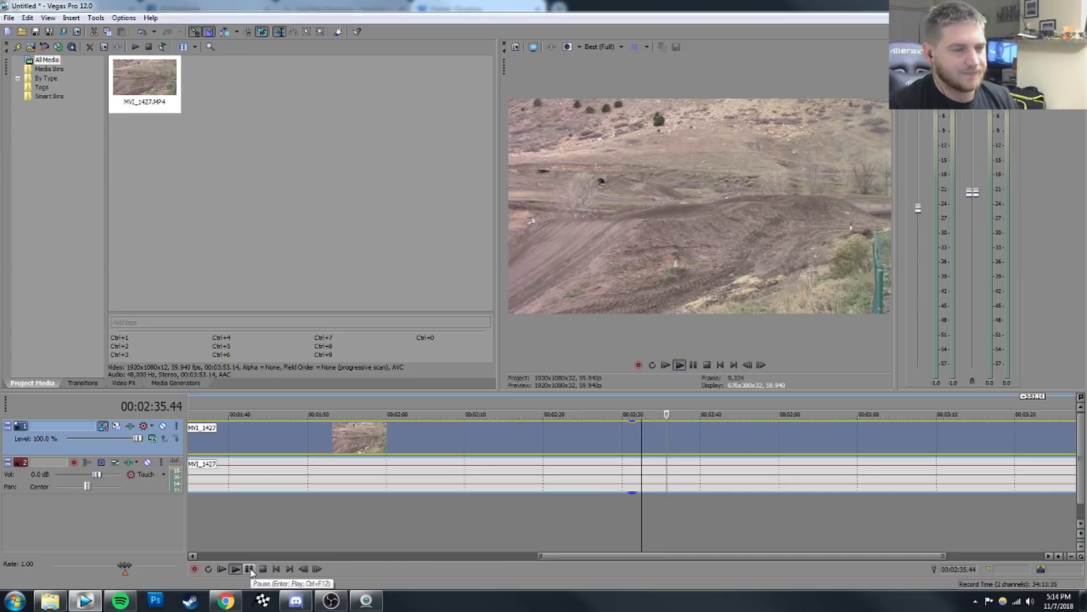
pyautogui.click(250, 568)
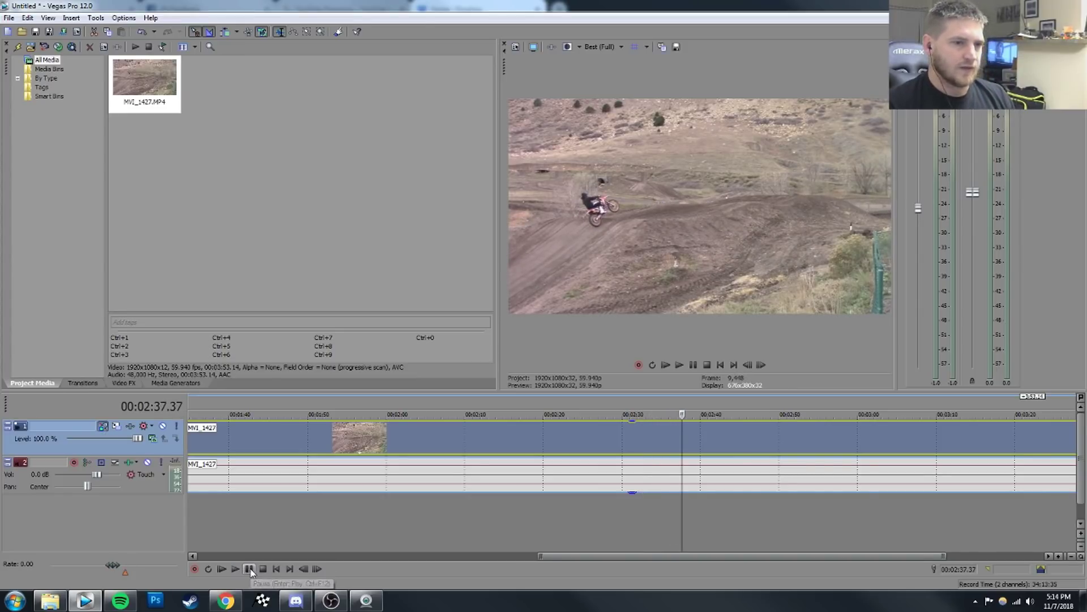
pyautogui.click(661, 441)
pyautogui.press('s')
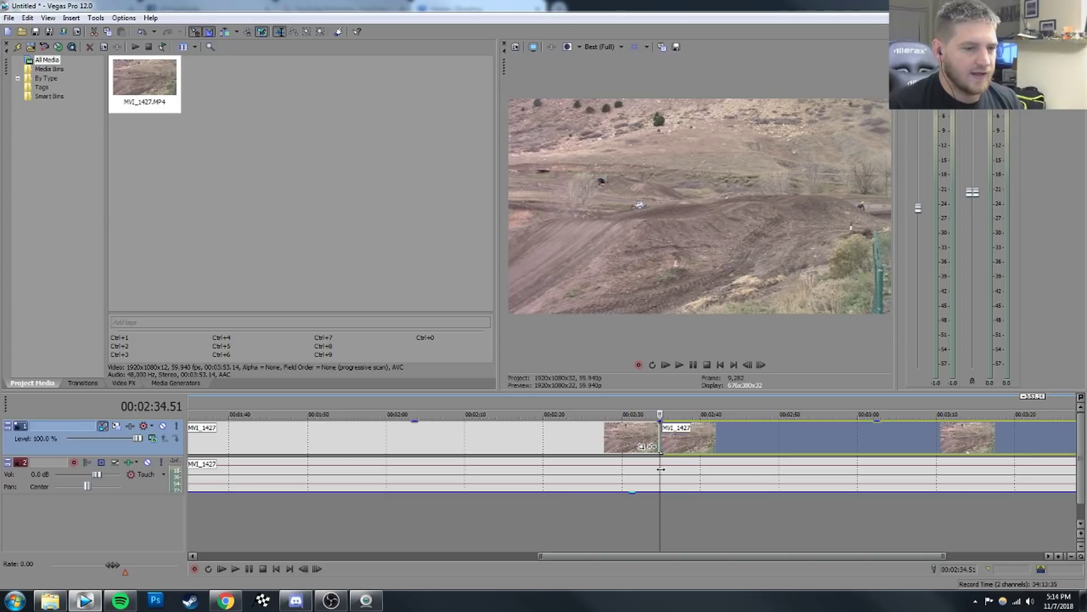
pyautogui.click(631, 478)
pyautogui.press('Delete')
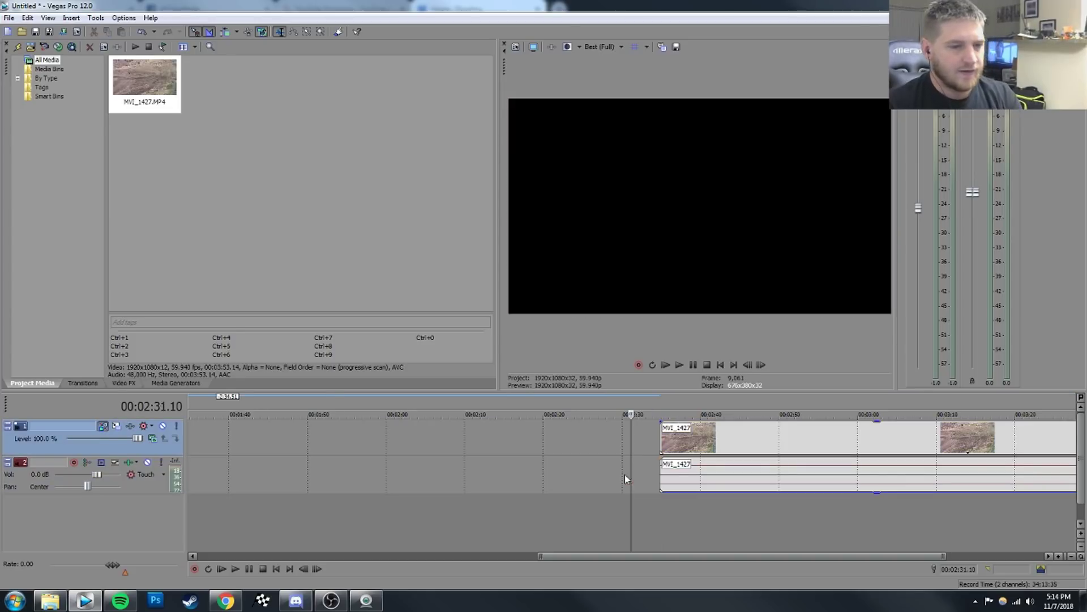
# Move the remaining MVI_1427 video and audio together to the start of the timeline.
pyautogui.click(262, 32)
pyautogui.moveTo(748, 436); pyautogui.dragTo(191, 430)
pyautogui.click(752, 470)
pyautogui.click(194, 432)
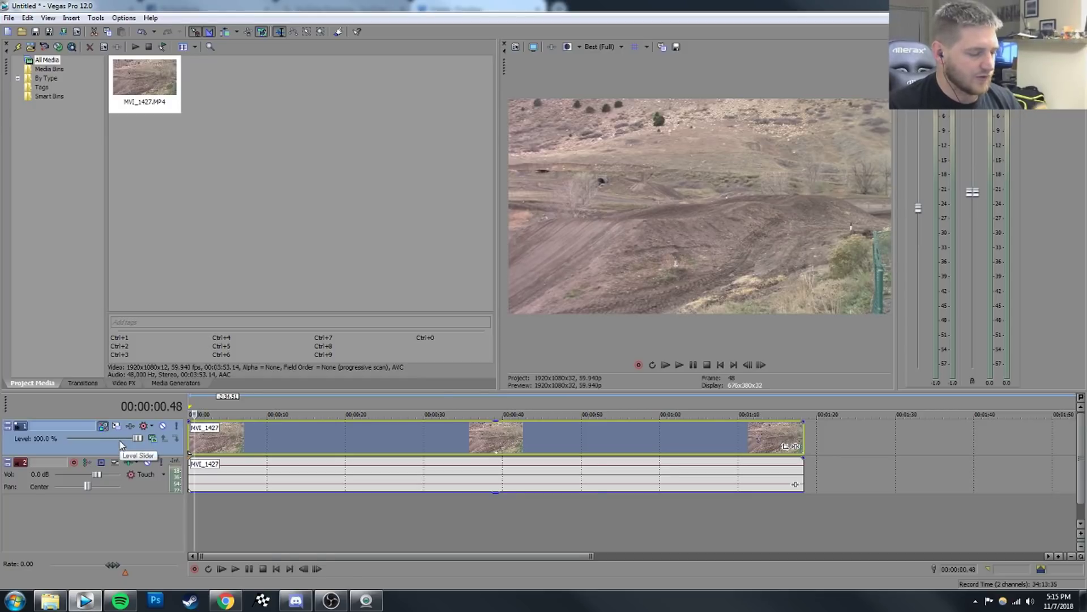
# Insert two video tracks above the clip and paste a copy of the MVI_1427 video at the start of each.
pyautogui.hotkey('ctrl', 'shift', 'q')
pyautogui.hotkey('ctrl', 'shift', 'q')
pyautogui.click(221, 500)
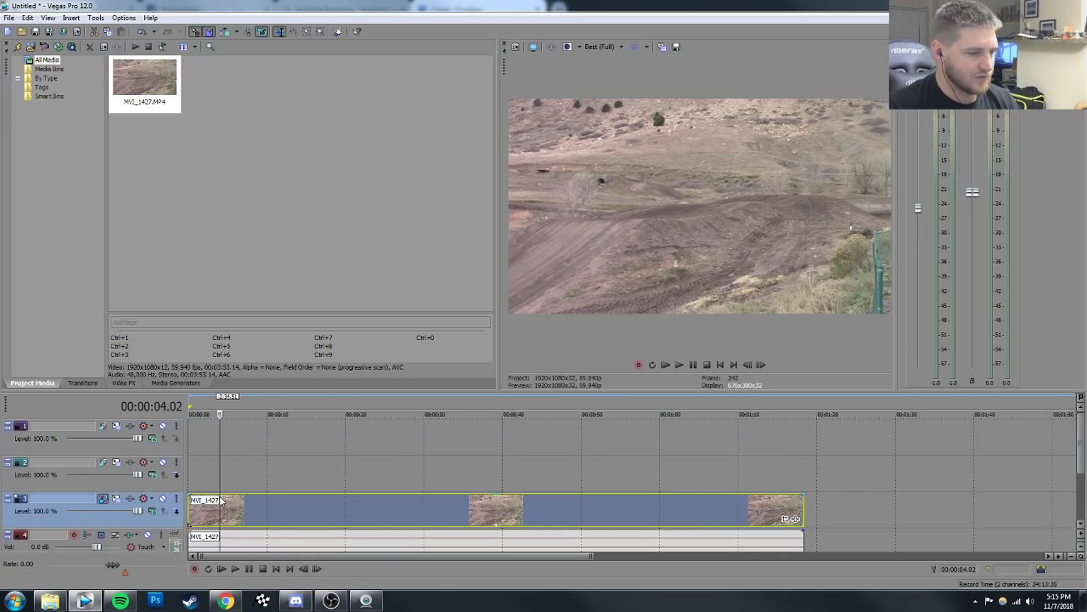
pyautogui.click(190, 427)
pyautogui.hotkey('ctrl', 'v')
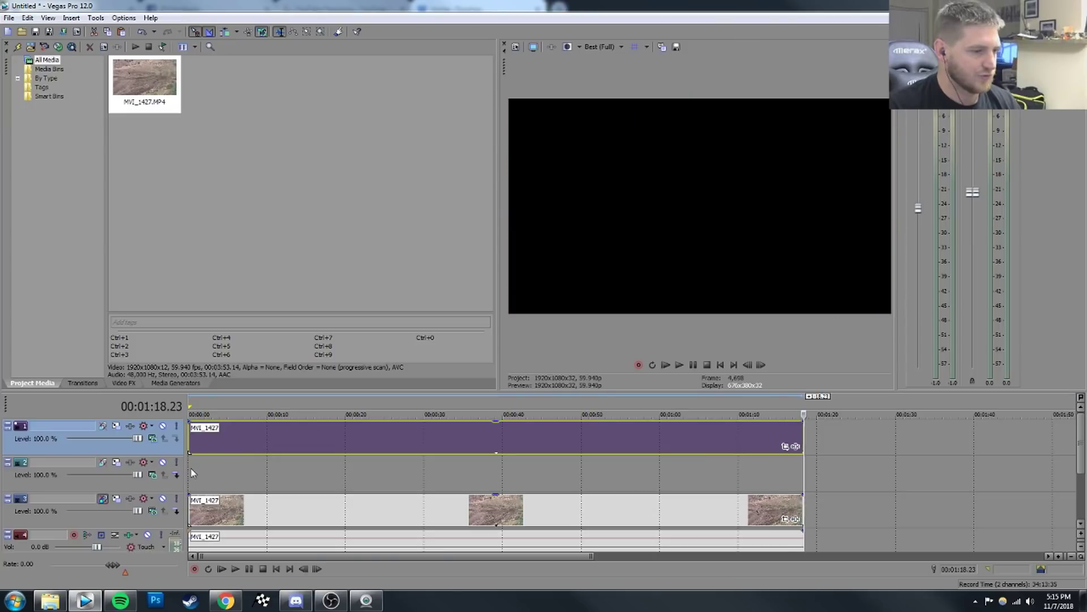
pyautogui.click(190, 471)
pyautogui.hotkey('ctrl', 'v')
# Scrub through the stacked copies to find the rider approaching the jump.
pyautogui.click(254, 476)
pyautogui.click(277, 432)
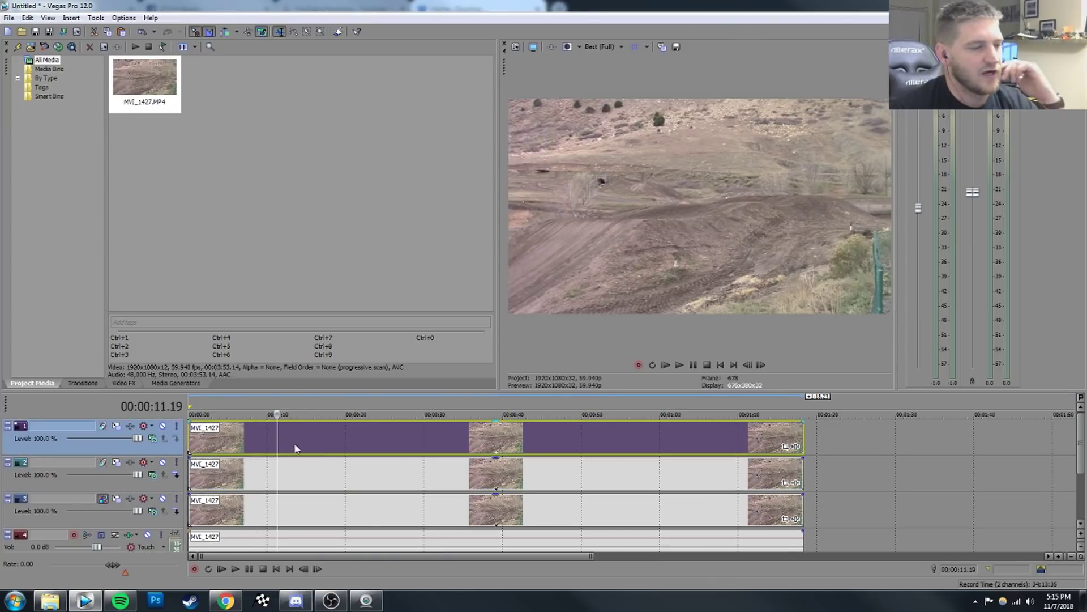
pyautogui.click(299, 471)
pyautogui.click(308, 504)
pyautogui.click(373, 439)
pyautogui.click(467, 440)
pyautogui.click(527, 441)
pyautogui.click(632, 440)
pyautogui.click(200, 438)
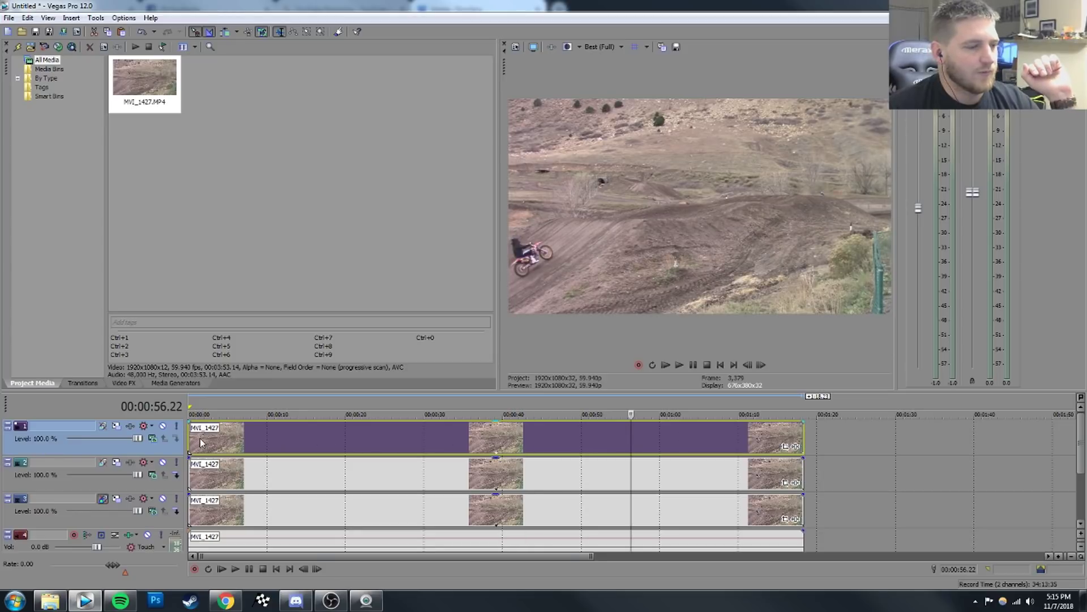
# Split the track 1 clip at 00:00:56.35, as the rider reaches the ramp, and save that frame as the JPEG snapshot Image14.
pyautogui.click(603, 432)
pyautogui.click(633, 437)
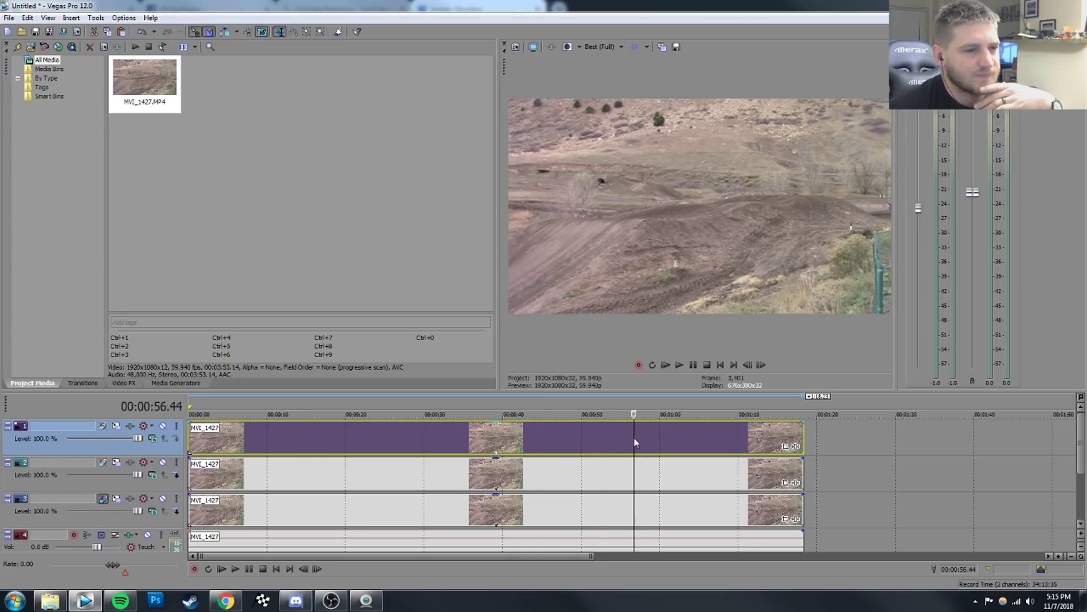
pyautogui.click(636, 434)
pyautogui.click(632, 431)
pyautogui.click(630, 429)
pyautogui.click(632, 432)
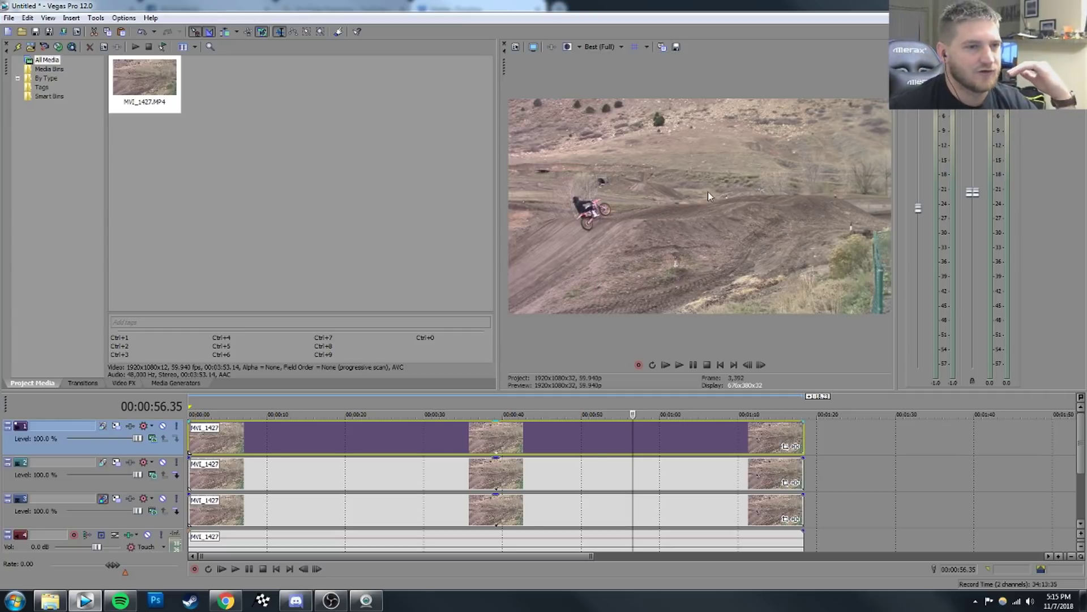
pyautogui.press('s')
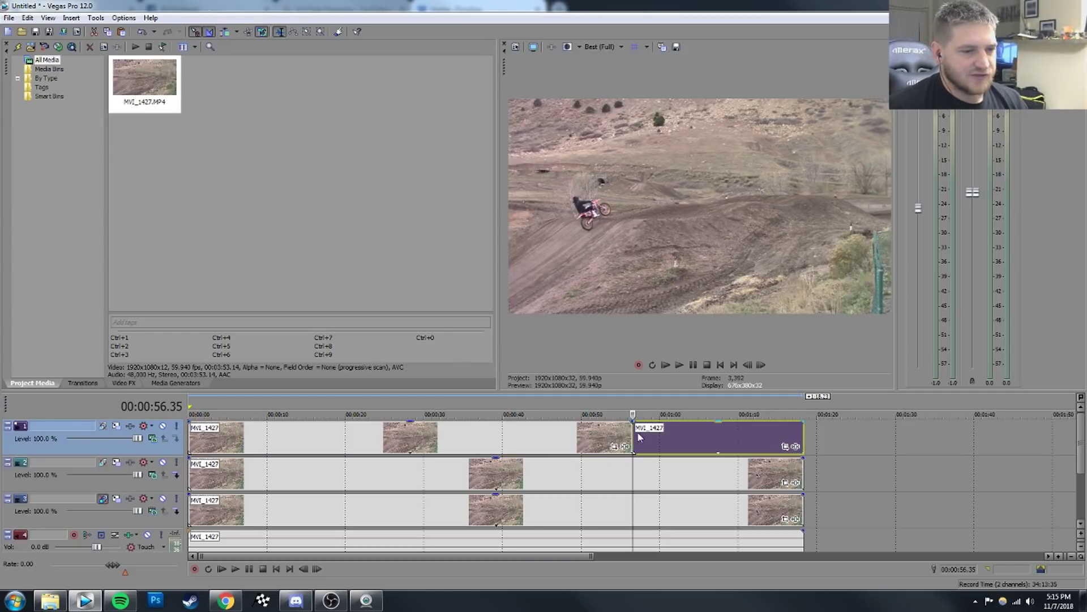
pyautogui.click(677, 48)
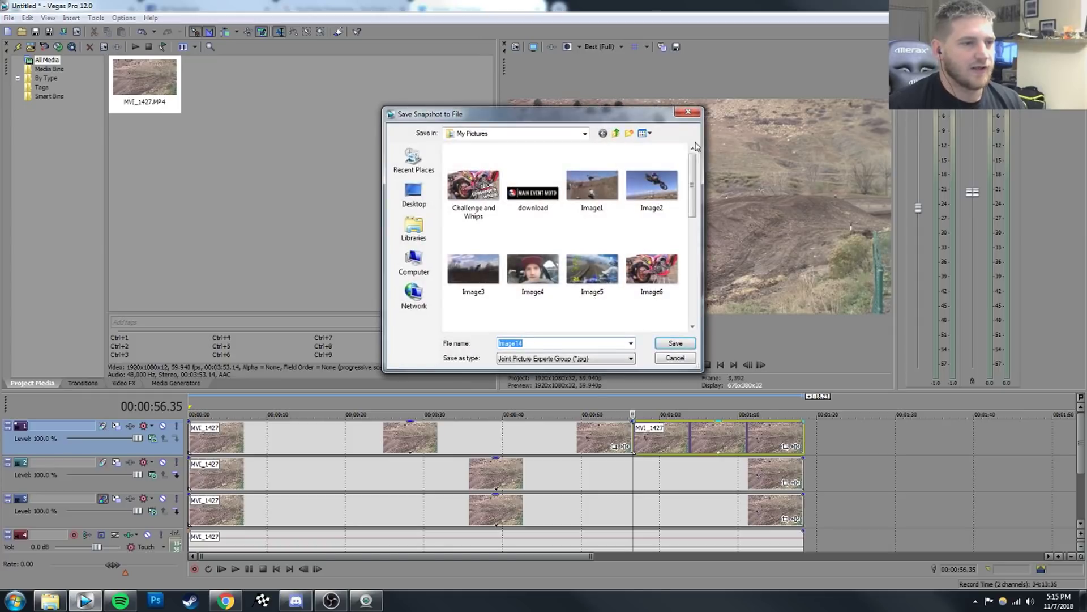
pyautogui.press('Return')
# Split the track 2 clip at 00:00:57.10, with the rider in mid-air, and save that frame as the snapshot Image15.
pyautogui.click(653, 474)
pyautogui.click(640, 477)
pyautogui.scroll(8, 692, 413)
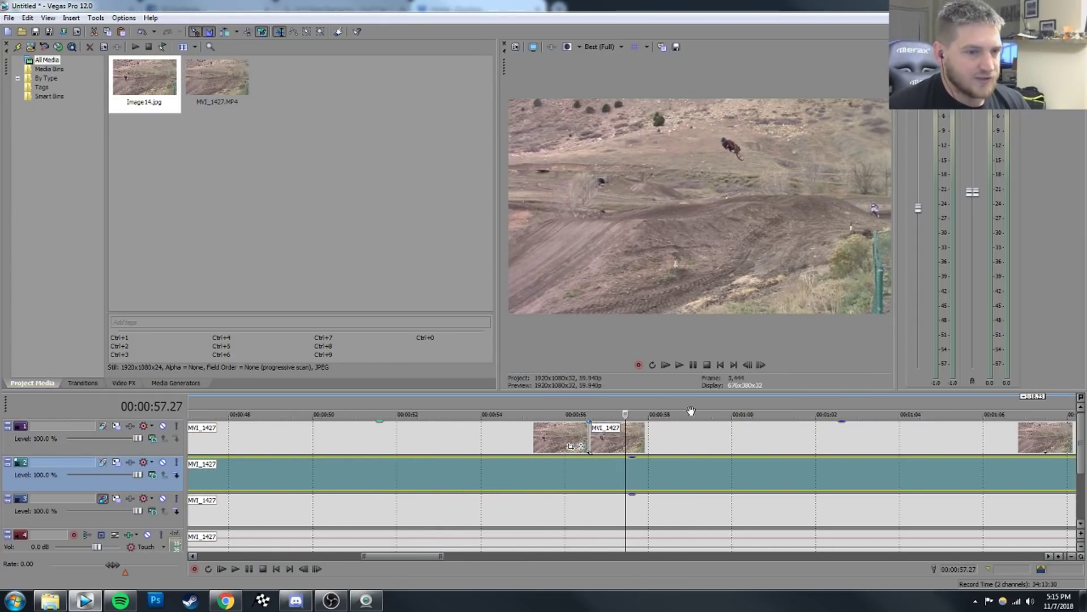
pyautogui.click(604, 470)
pyautogui.click(572, 465)
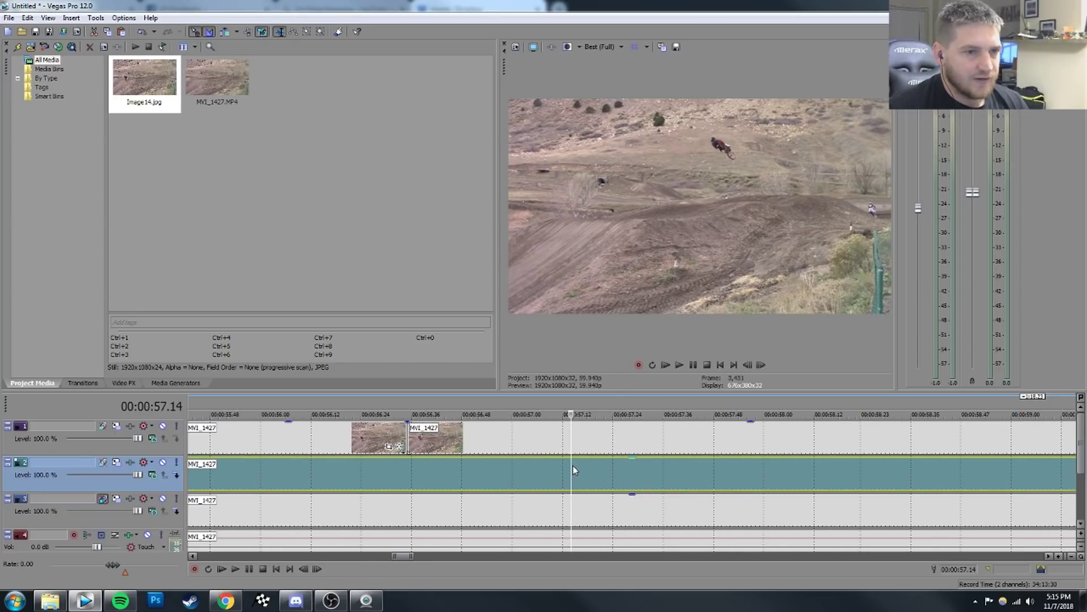
pyautogui.click(549, 475)
pyautogui.click(527, 479)
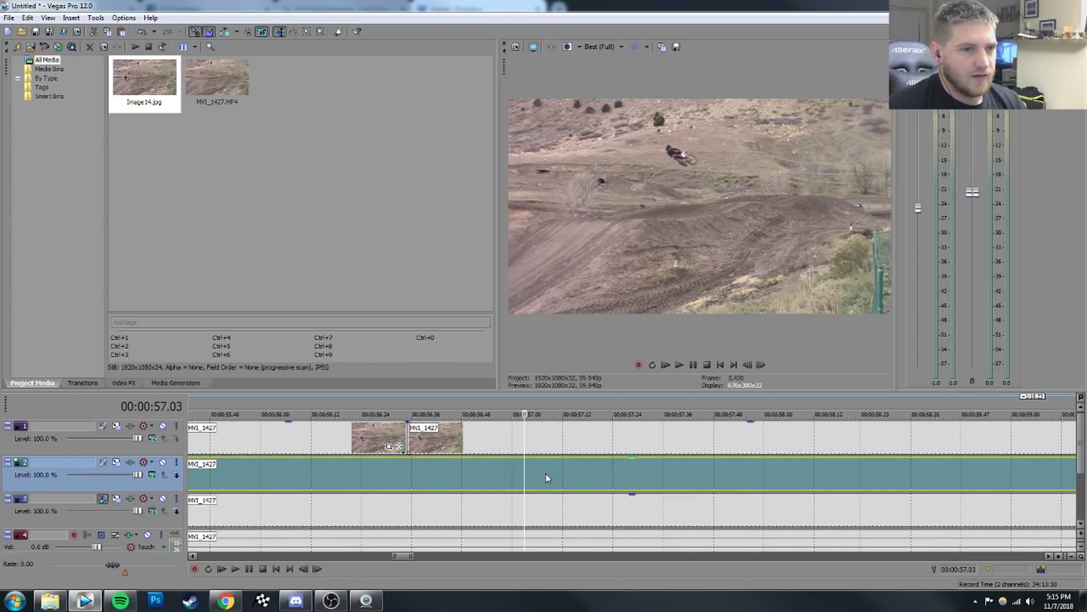
pyautogui.click(553, 474)
pyautogui.press('s')
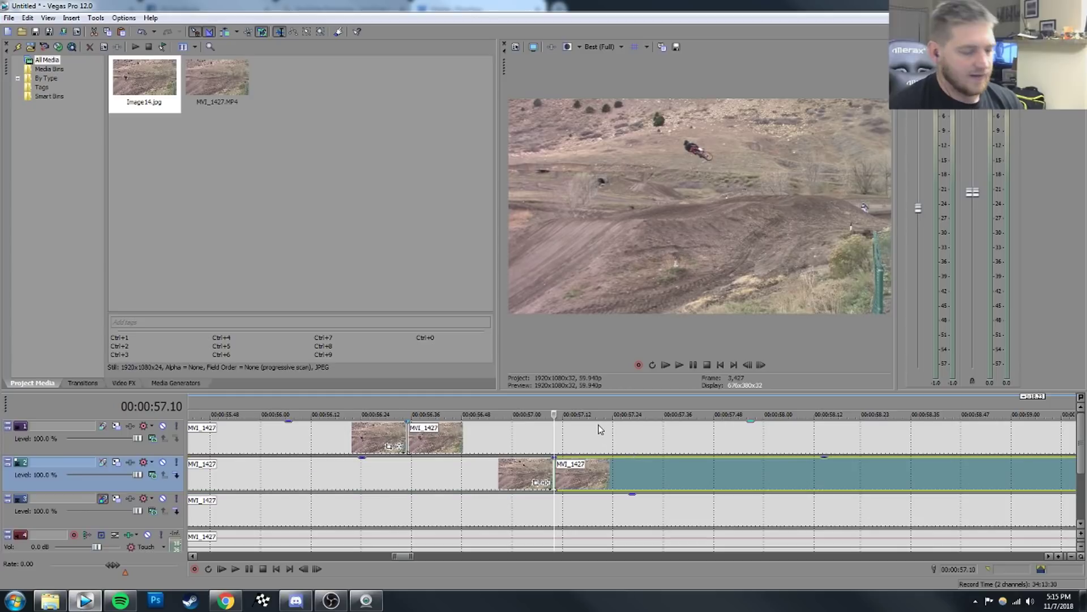
pyautogui.click(676, 47)
pyautogui.press('Return')
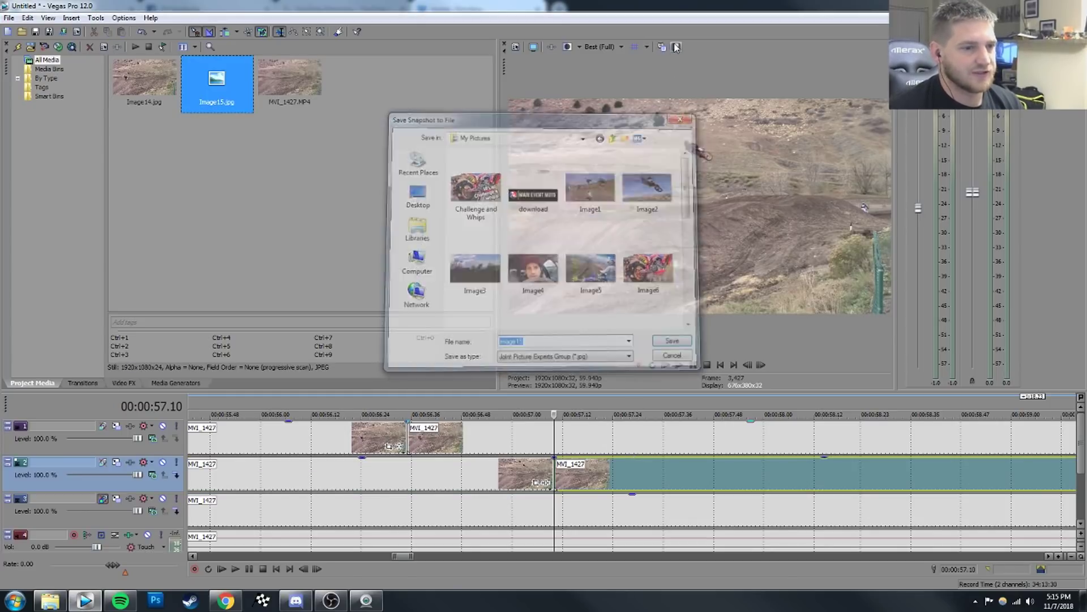
# Play and scrub the footage around the two split points to review the rider's jump.
pyautogui.click(358, 435)
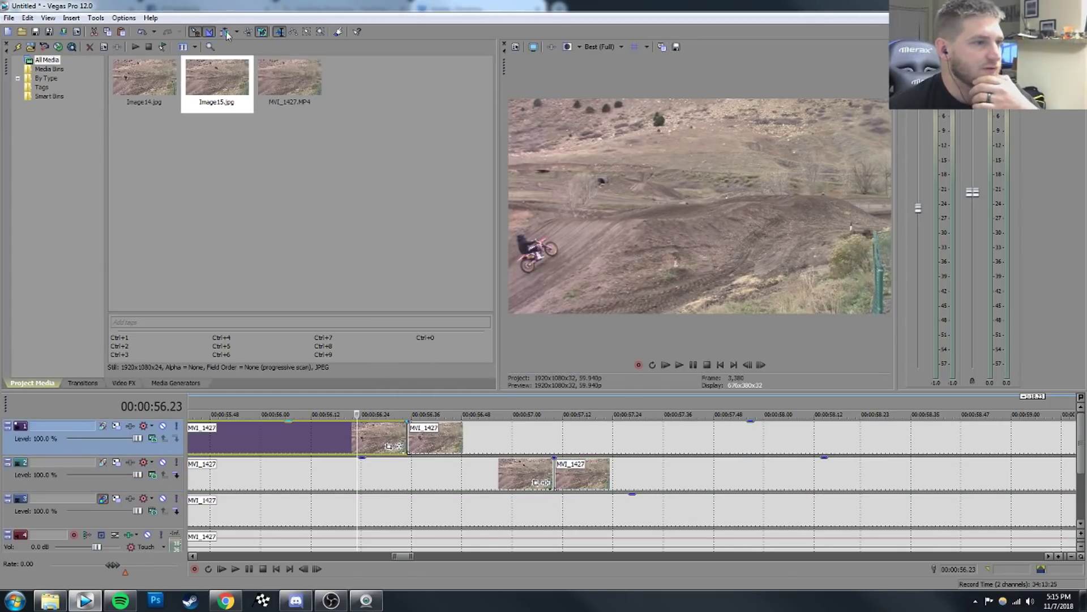
pyautogui.scroll(-1, 417, 457)
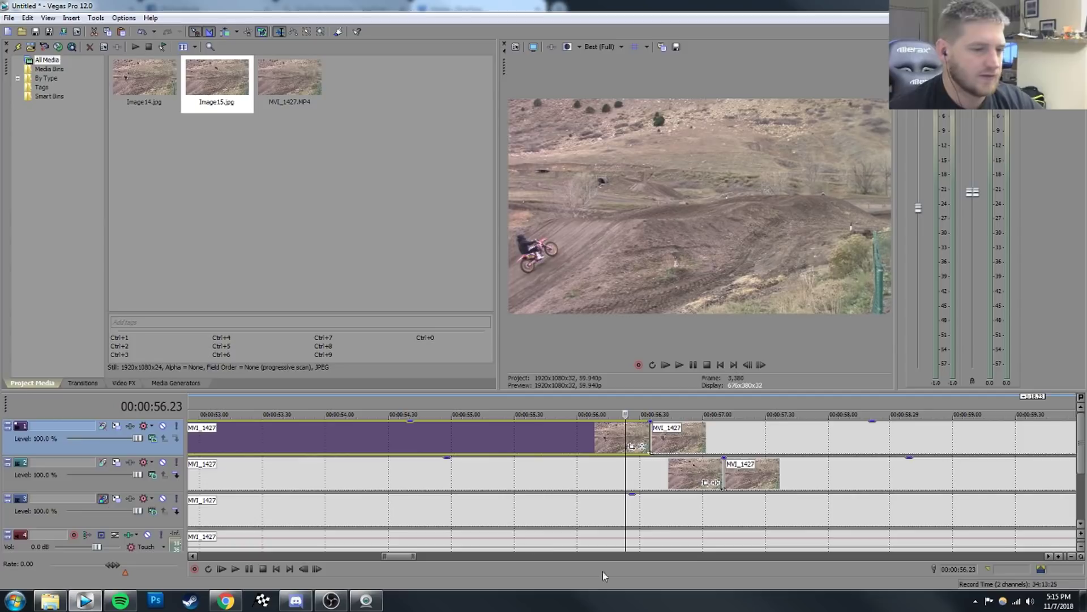
pyautogui.click(726, 471)
pyautogui.click(647, 435)
pyautogui.click(562, 436)
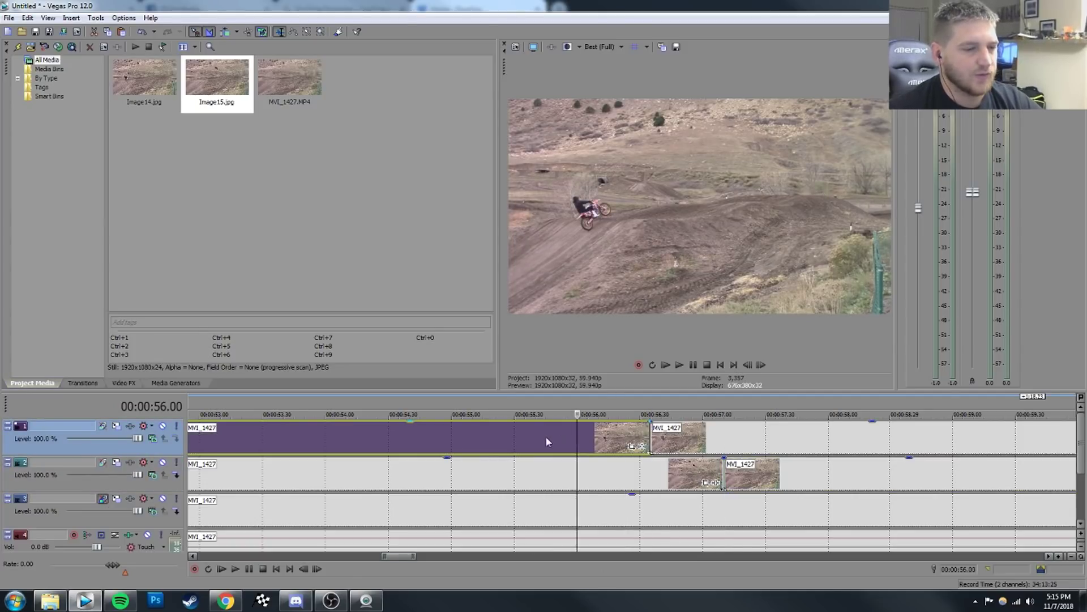
pyautogui.click(235, 568)
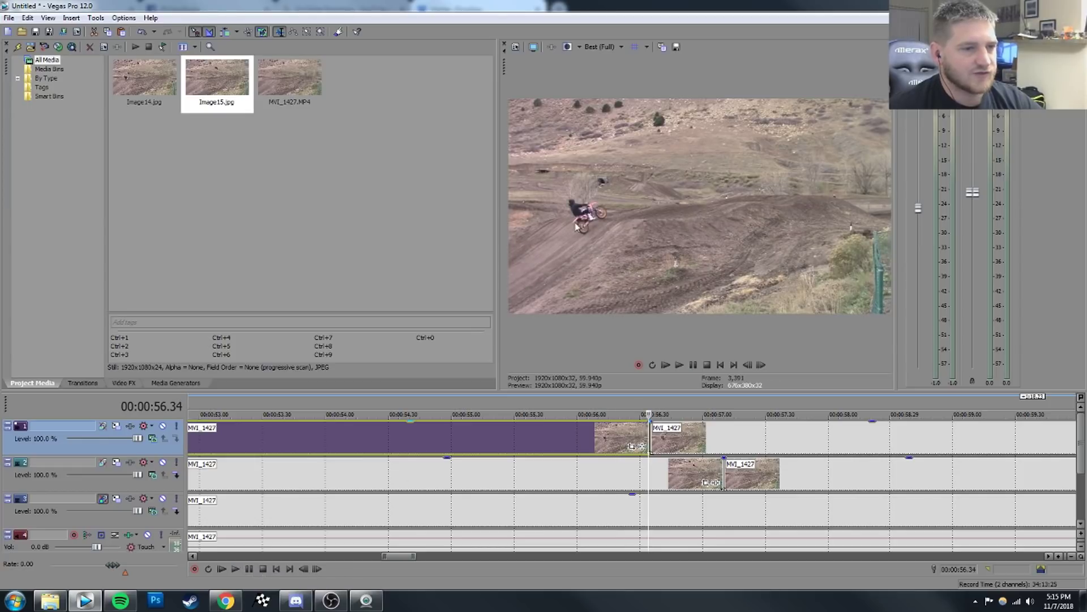
# Delete the clip sections before the splits on tracks 1 and 2.
pyautogui.click(615, 439)
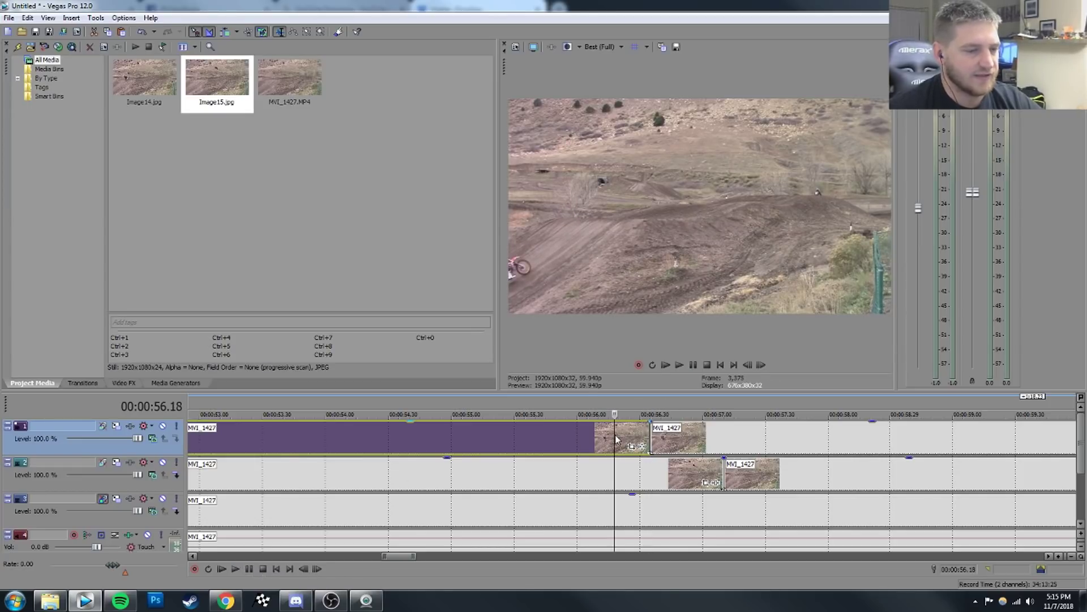
pyautogui.press('Delete')
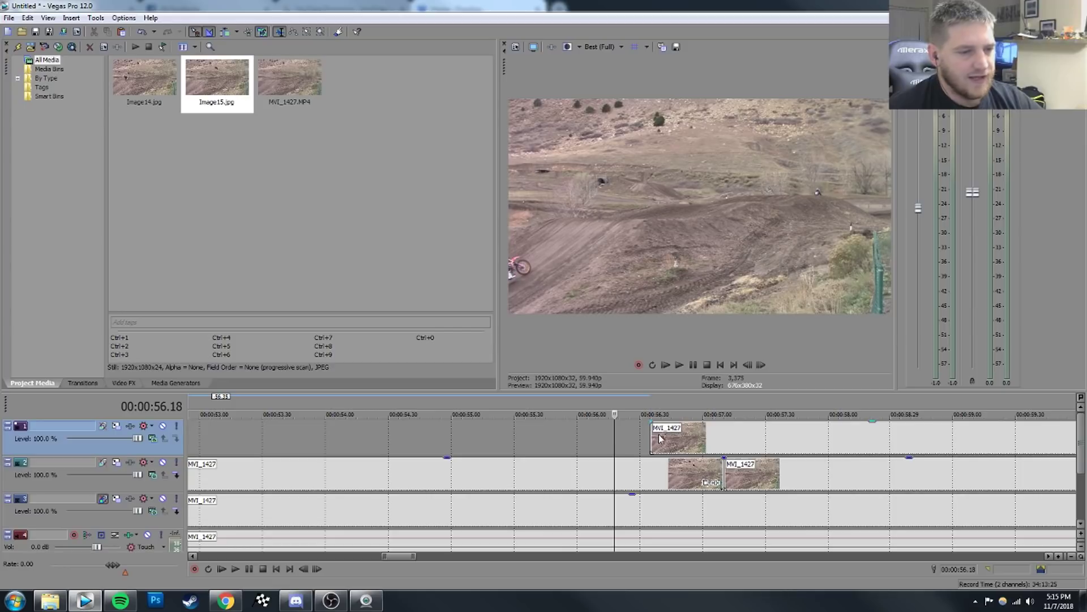
pyautogui.click(648, 434)
pyautogui.click(708, 467)
pyautogui.press('Delete')
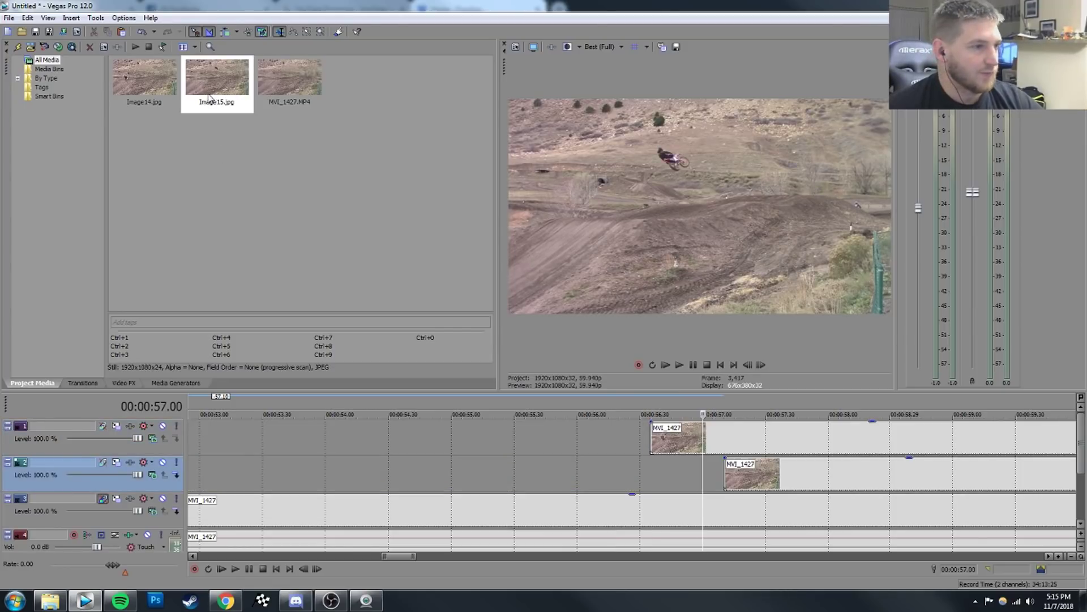
# Add the Image14.jpg snapshot to track 1 so that it ends exactly where the remaining MVI_1427 clip begins.
pyautogui.click(171, 86)
pyautogui.moveTo(184, 105); pyautogui.dragTo(515, 436)
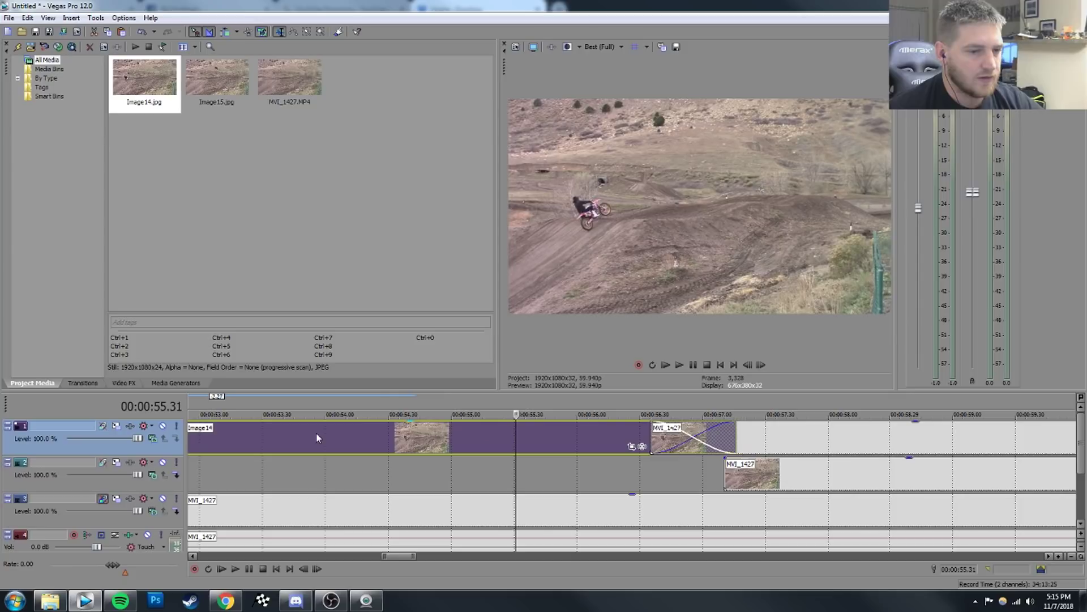
pyautogui.moveTo(317, 438); pyautogui.dragTo(321, 438)
pyautogui.moveTo(599, 439); pyautogui.dragTo(505, 441)
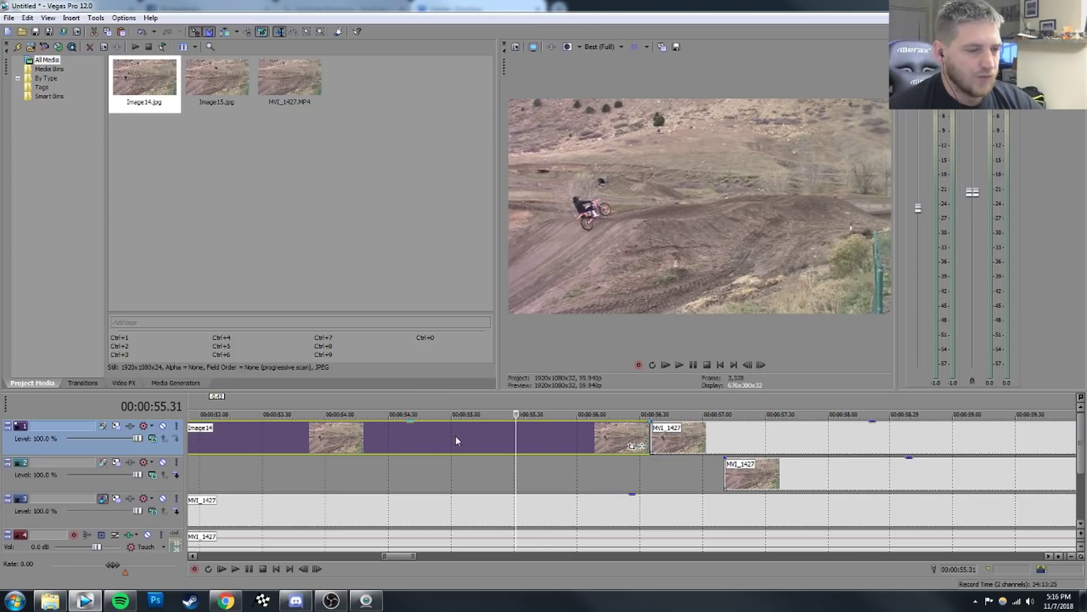
pyautogui.scroll(-5, 292, 457)
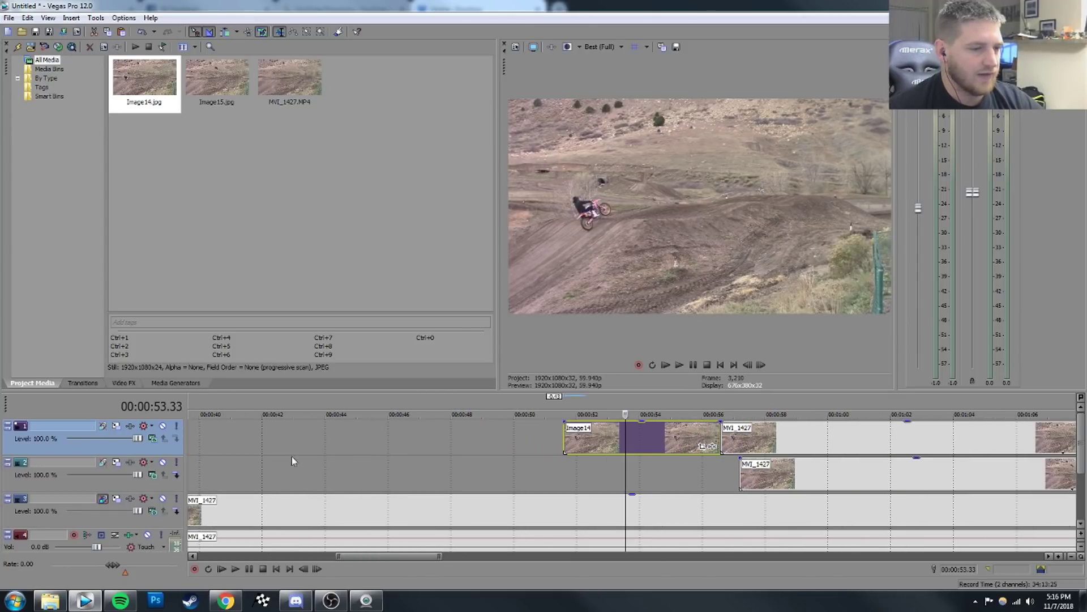
# Play back the Image14 snapshot on track 1 to check the frozen frame against the moving footage.
pyautogui.click(509, 503)
pyautogui.click(590, 437)
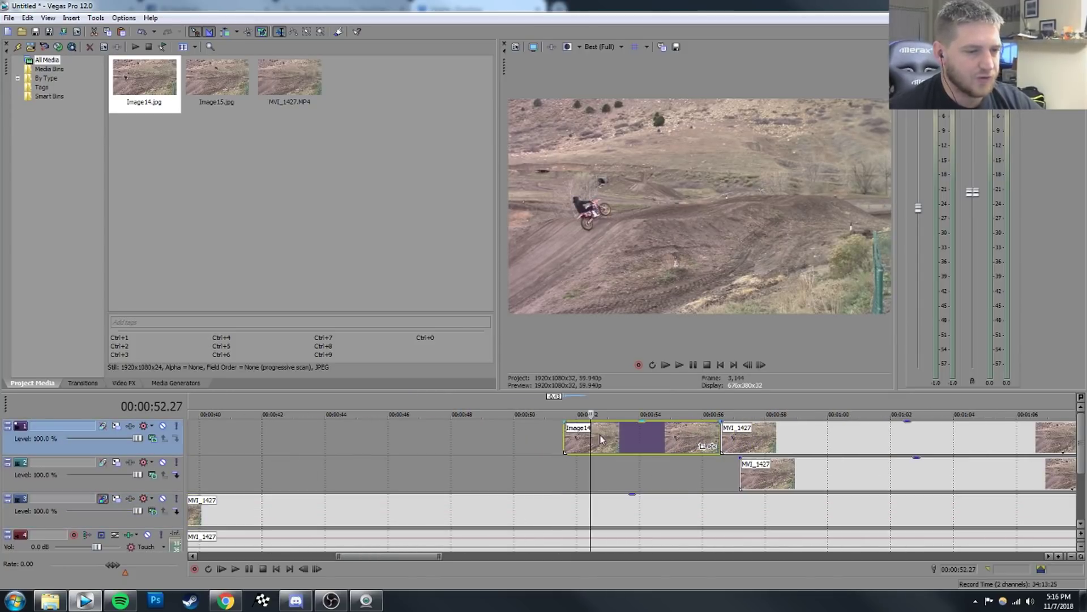
pyautogui.click(569, 445)
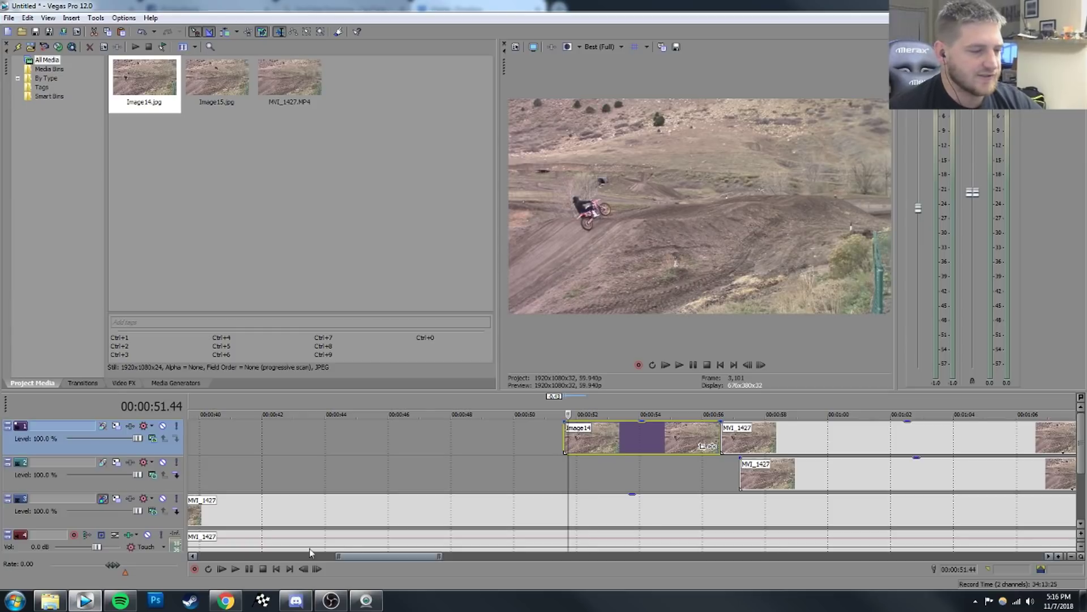
pyautogui.click(235, 569)
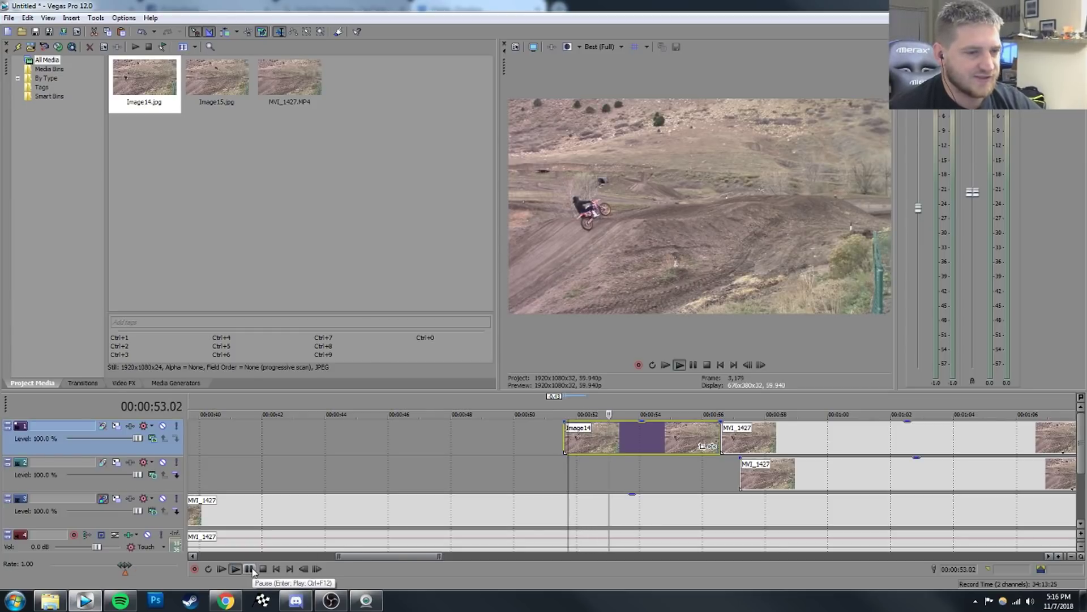
pyautogui.click(249, 569)
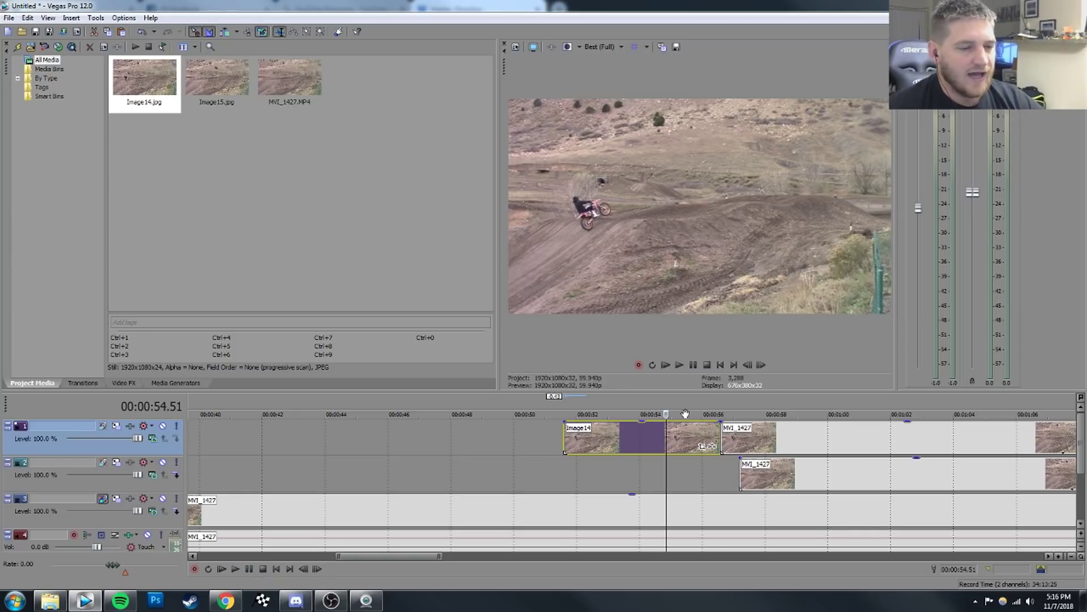
# Enable a mask on the Image14 snapshot in Event Pan/Crop and trace a closed path around the rider and bike.
pyautogui.click(704, 447)
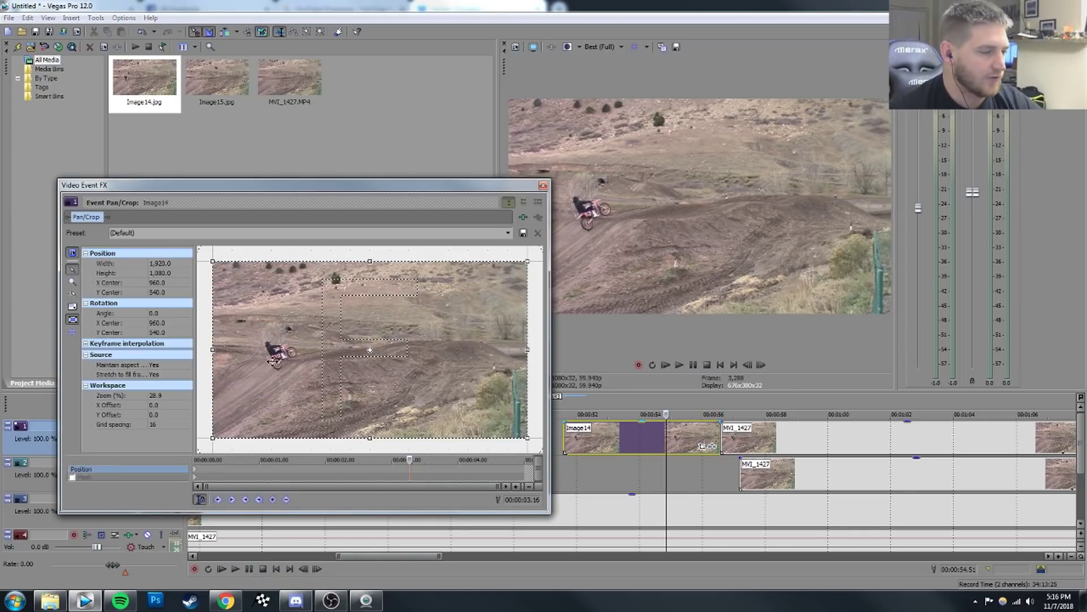
pyautogui.scroll(-1, 215, 287)
pyautogui.moveTo(215, 287); pyautogui.dragTo(309, 286)
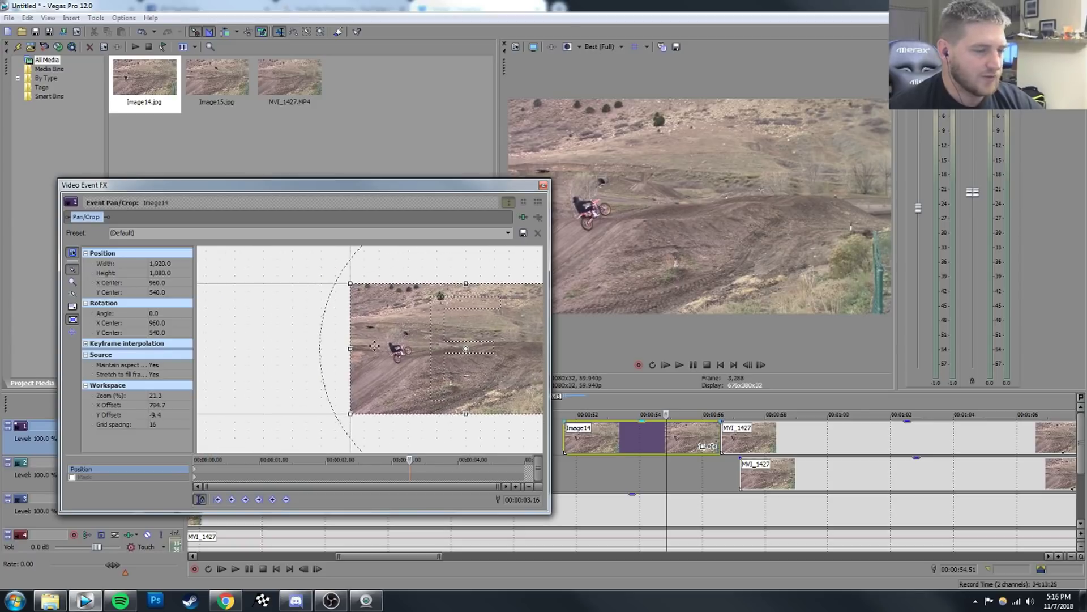
pyautogui.scroll(2, 413, 367)
pyautogui.scroll(8, 391, 371)
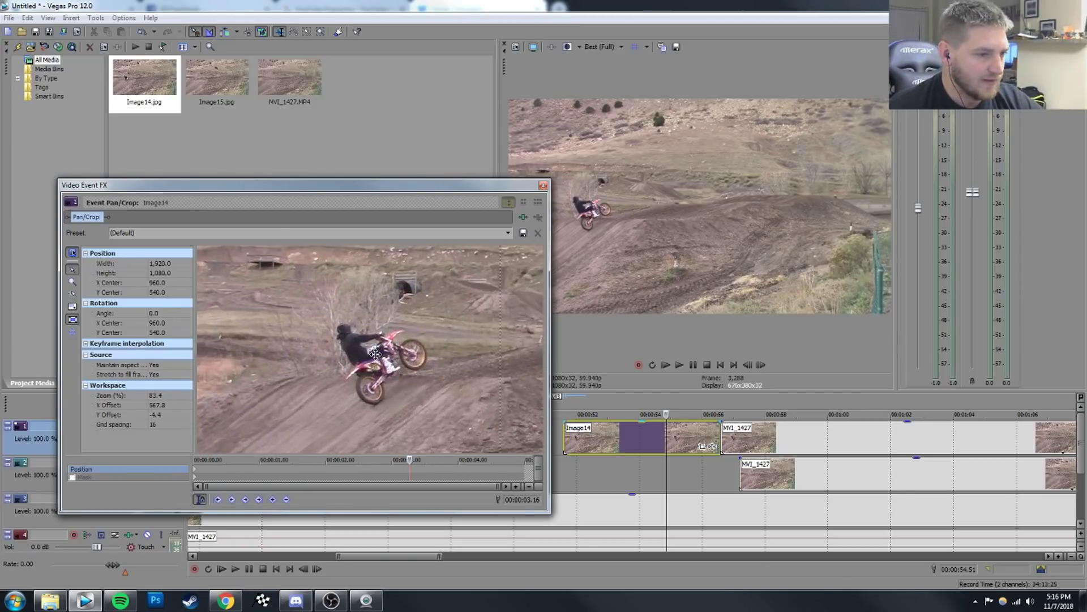
pyautogui.scroll(-2, 391, 371)
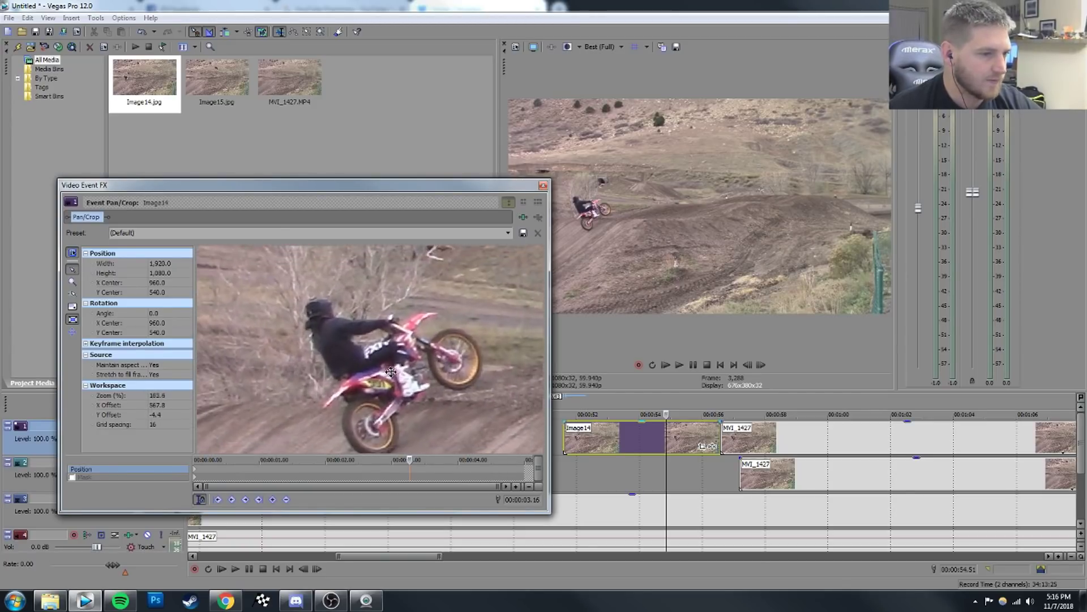
pyautogui.click(72, 478)
pyautogui.click(314, 309)
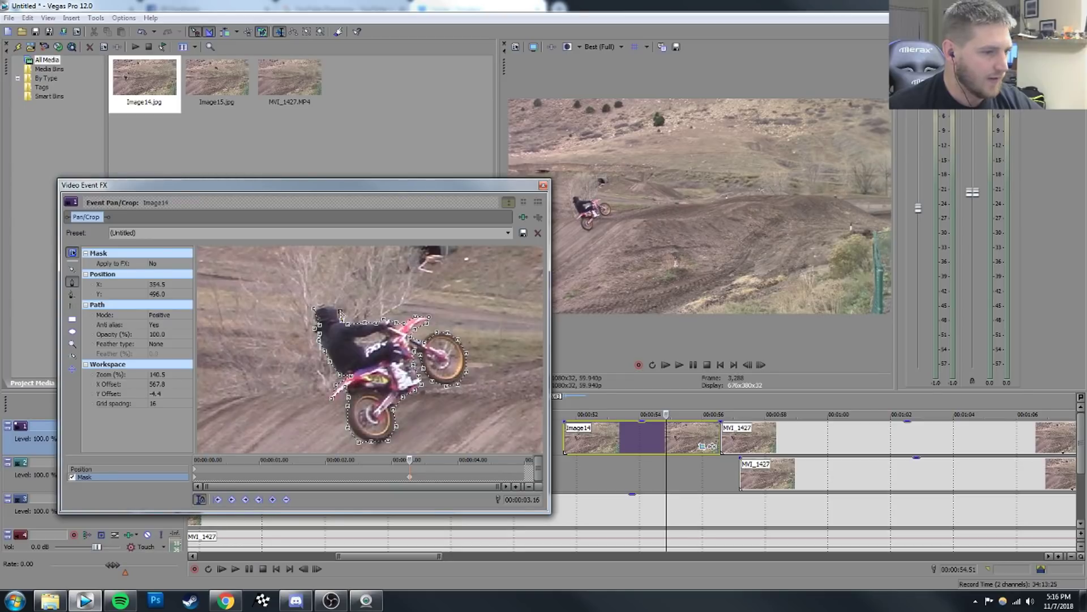
pyautogui.click(319, 308)
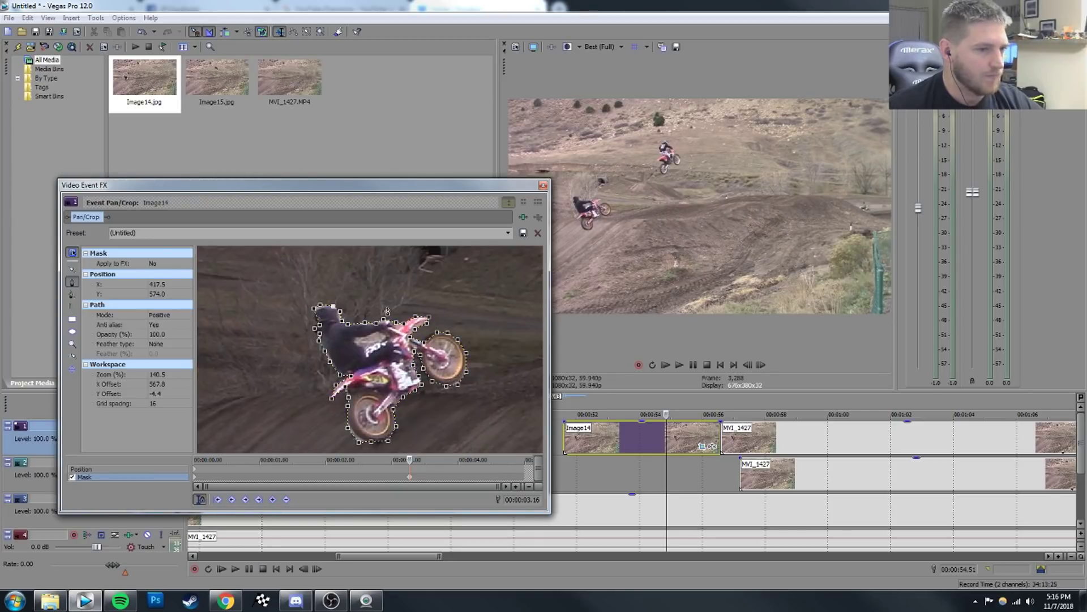
pyautogui.click(543, 186)
# Temporarily lower the track 3 clip's opacity to view the Image14 cut-out alone, and restore it.
pyautogui.moveTo(610, 499); pyautogui.dragTo(613, 527)
pyautogui.click(606, 449)
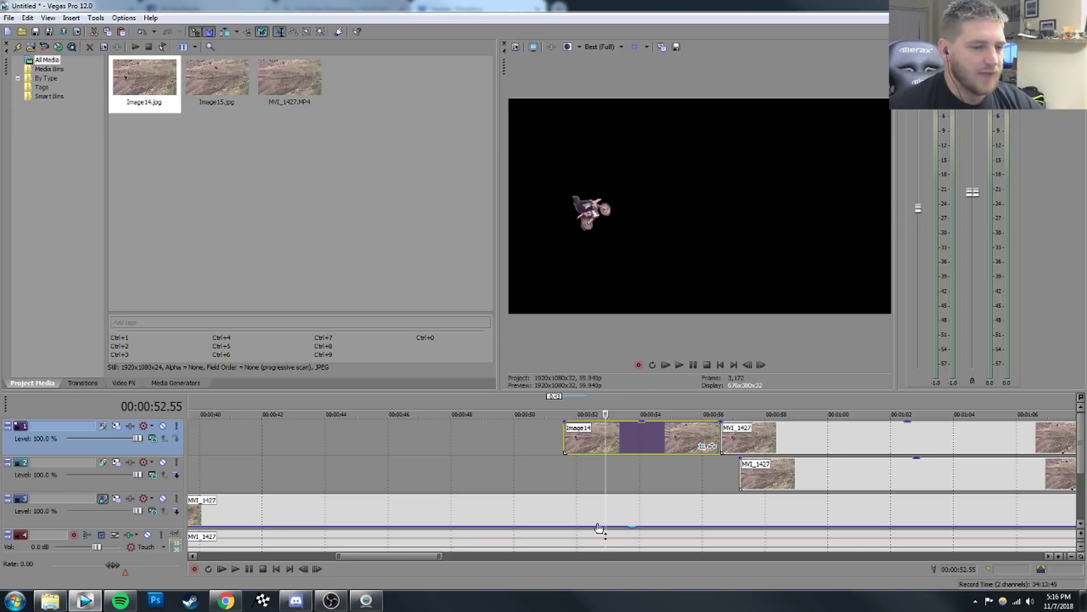
pyautogui.moveTo(605, 527); pyautogui.dragTo(606, 490)
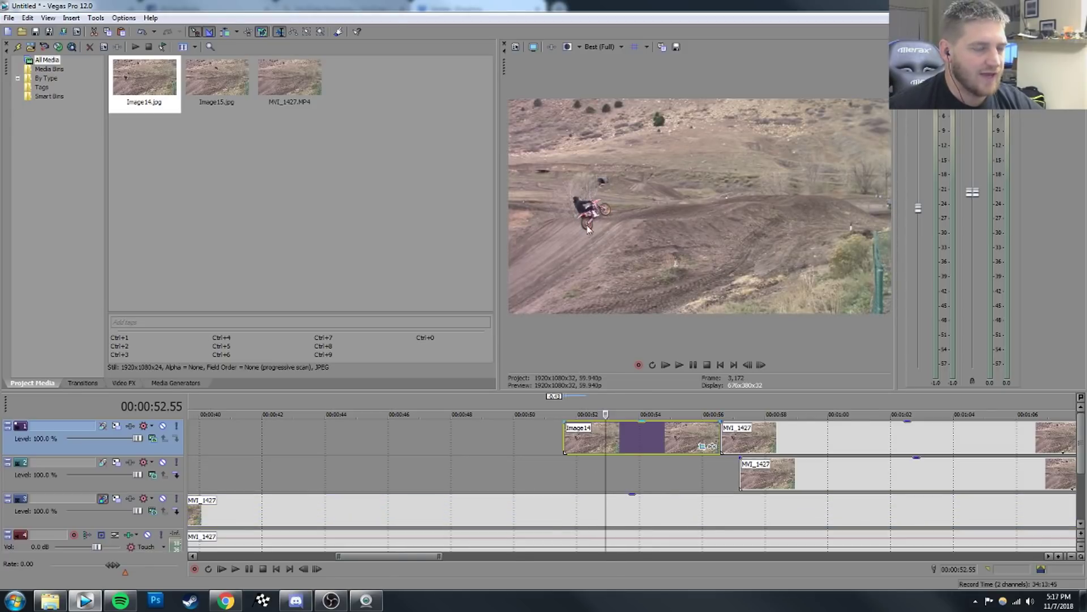
# Delete the MVI_1427 clip that follows Image14 on track 1.
pyautogui.click(725, 435)
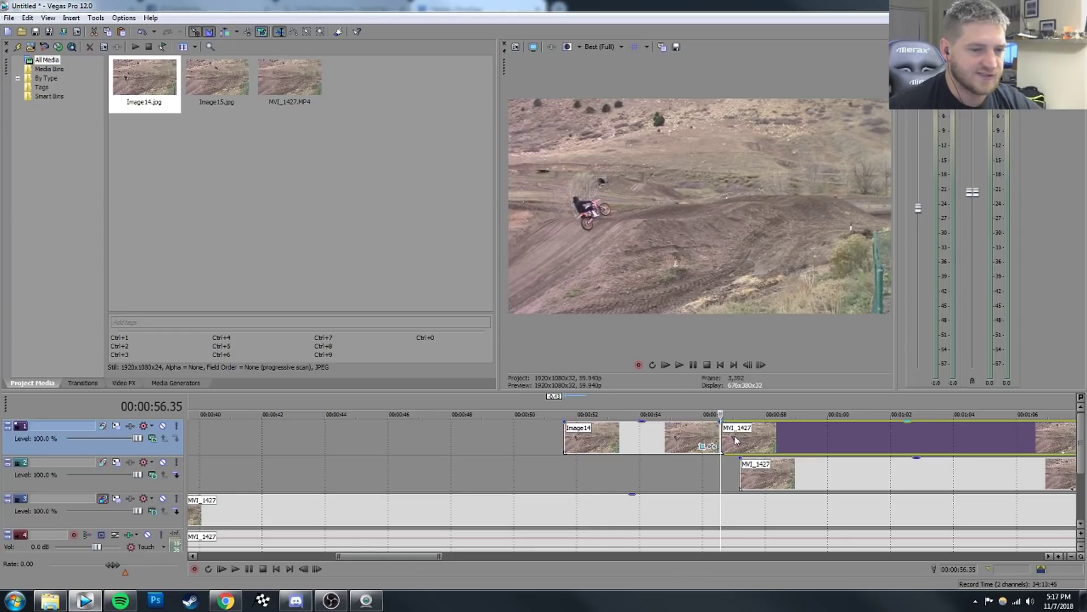
pyautogui.press('Delete')
pyautogui.click(718, 433)
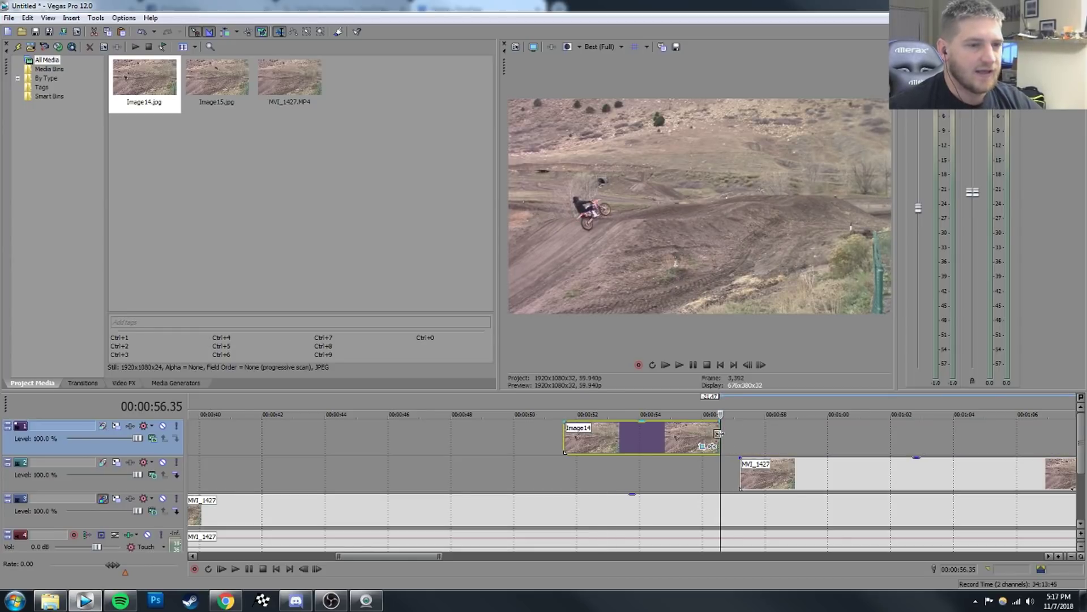
# Play and step frame by frame through the Image14 section to check how the moving rider meets the cut-out.
pyautogui.click(674, 431)
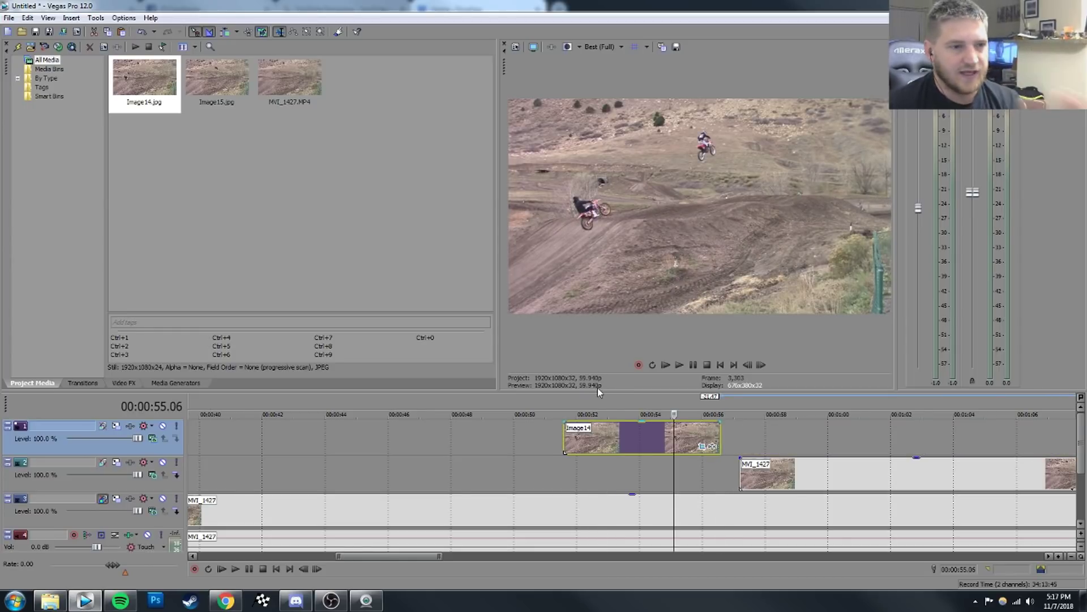
pyautogui.click(615, 433)
pyautogui.click(589, 434)
pyautogui.click(249, 570)
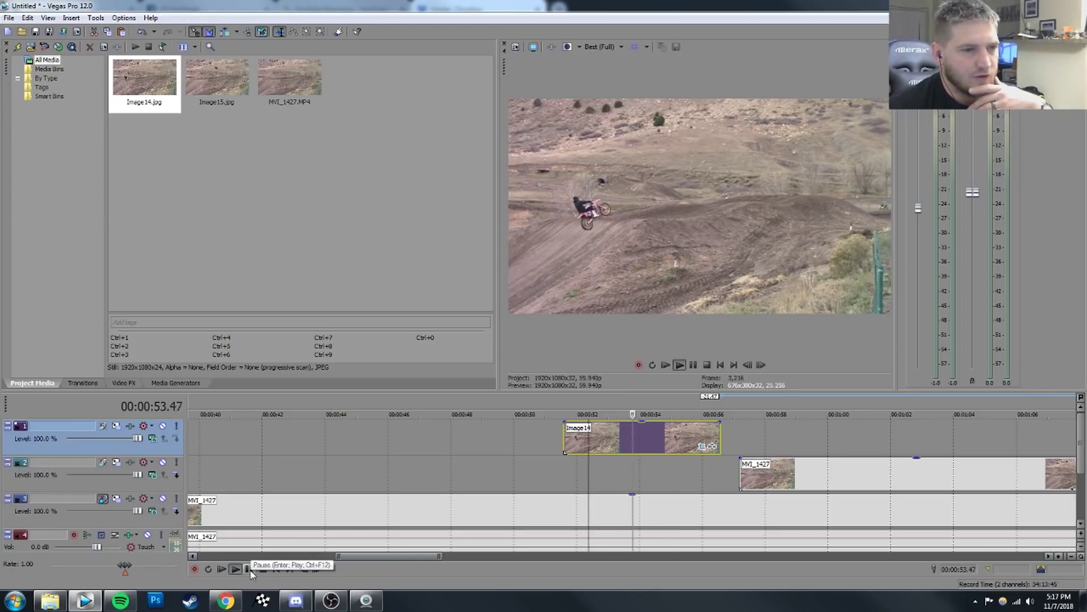
pyautogui.click(250, 570)
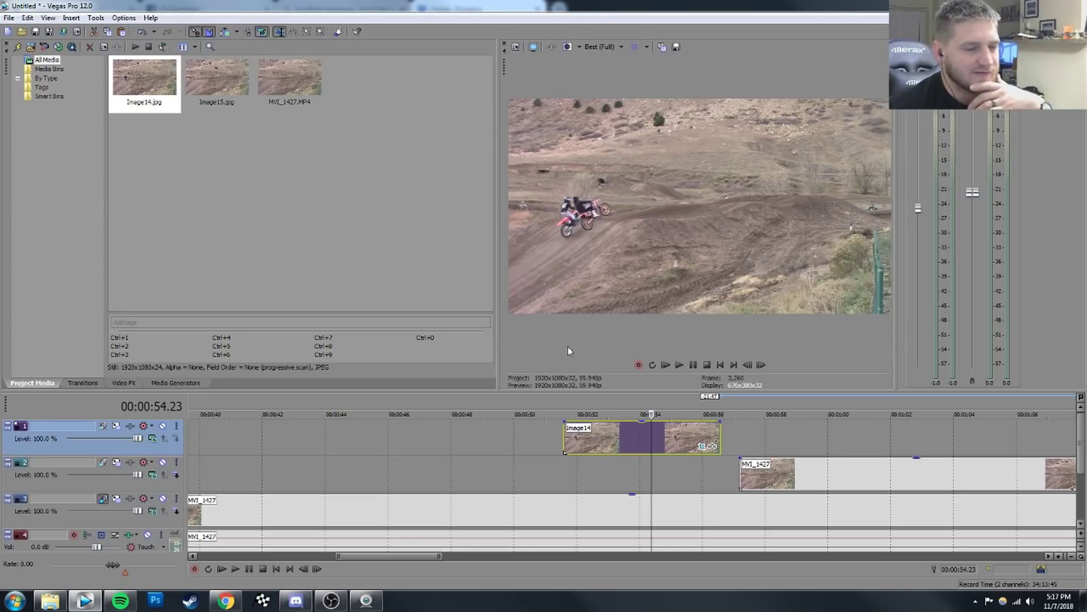
pyautogui.click(250, 569)
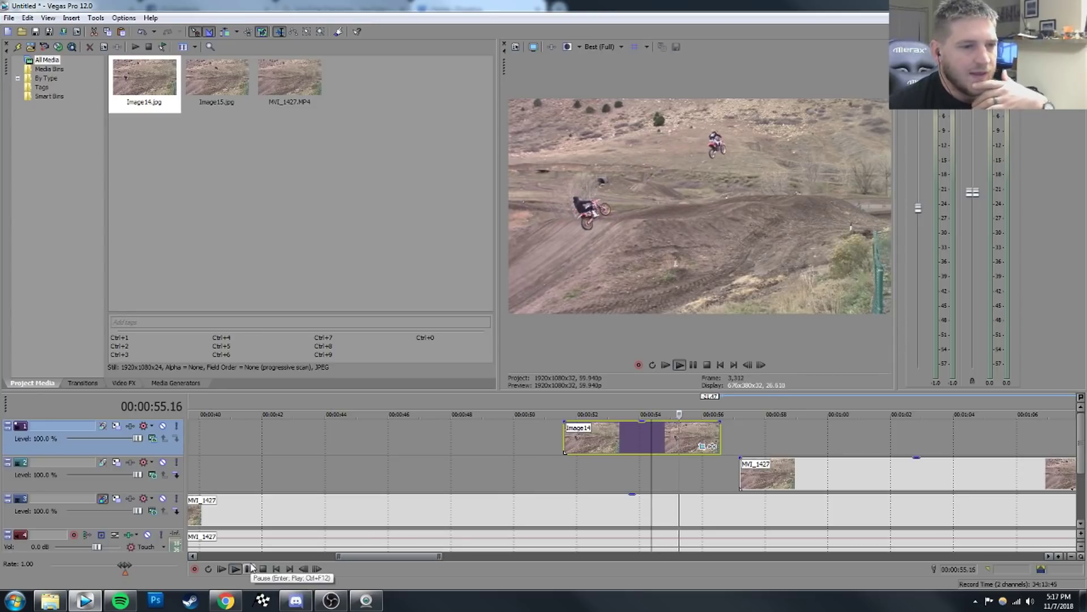
pyautogui.click(250, 568)
pyautogui.scroll(10, 512, 455)
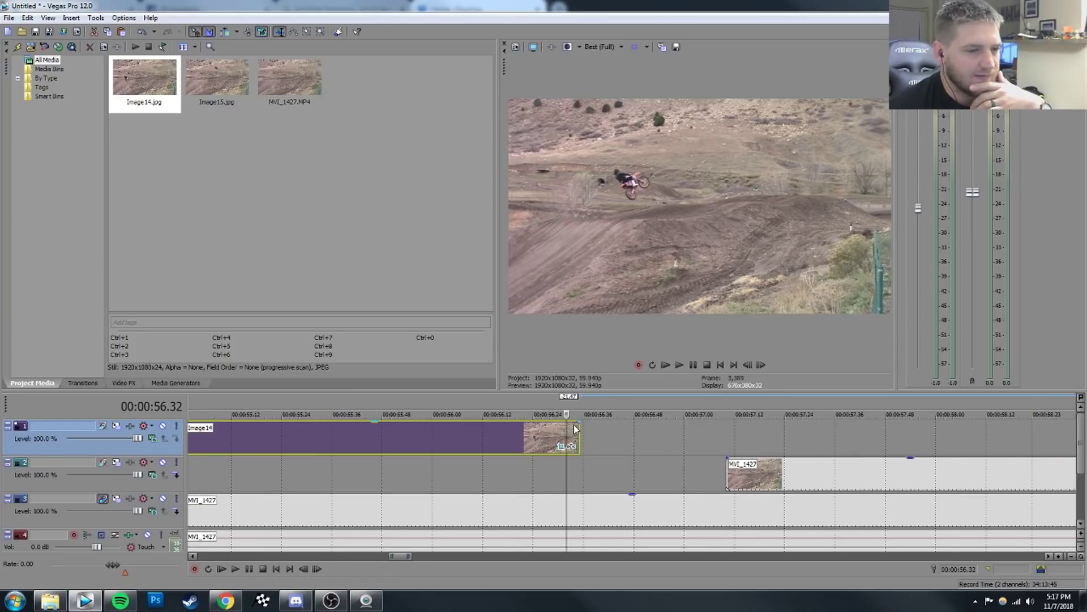
pyautogui.click(761, 365)
pyautogui.click(762, 365)
pyautogui.click(762, 365)
pyautogui.click(762, 365)
pyautogui.click(762, 365)
pyautogui.click(762, 365)
pyautogui.click(761, 365)
pyautogui.click(762, 365)
# Add the Image15.jpg snapshot to track 2 so that it ends at 00:00:57.10, where the MVI_1427 clip begins.
pyautogui.click(722, 471)
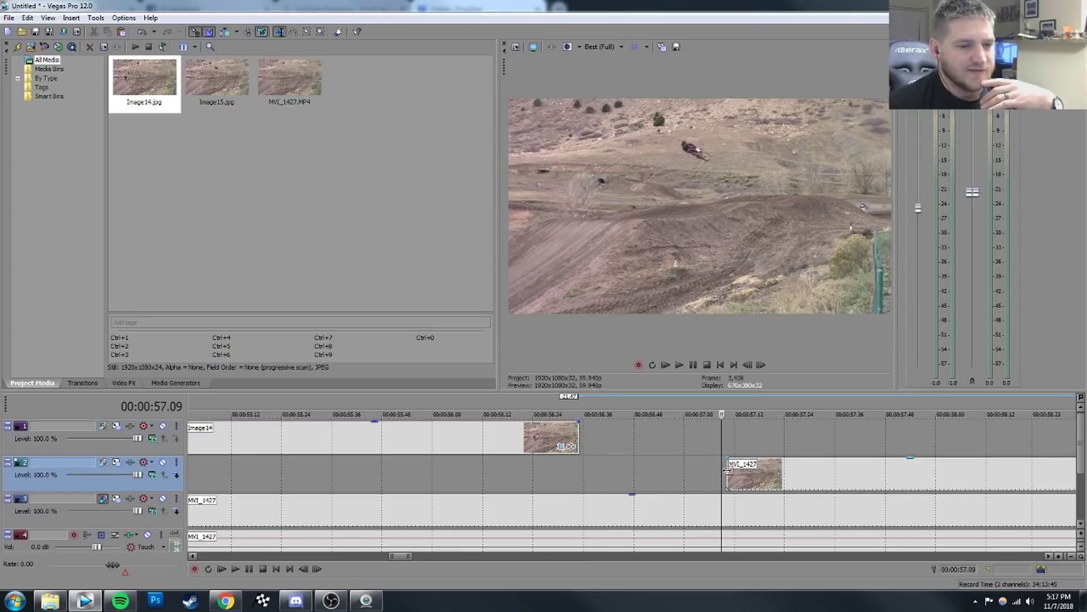
pyautogui.click(728, 472)
pyautogui.scroll(-2, 727, 473)
pyautogui.moveTo(226, 91); pyautogui.dragTo(317, 460)
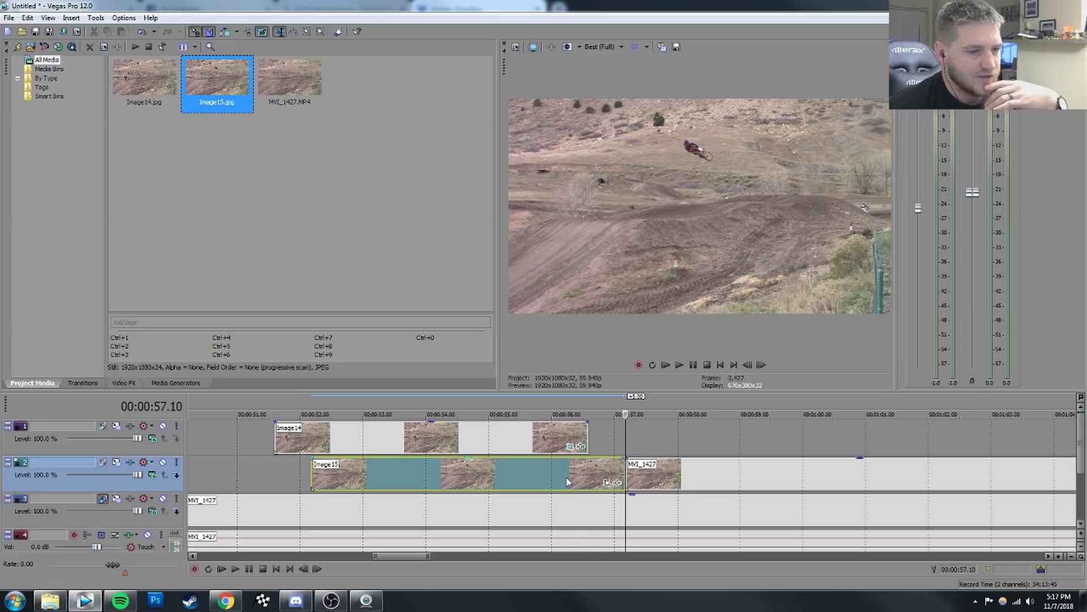
# Lower the opacity of the MVI_1427 clip on track 3 all the way so the background footage is hidden.
pyautogui.click(591, 480)
pyautogui.click(610, 468)
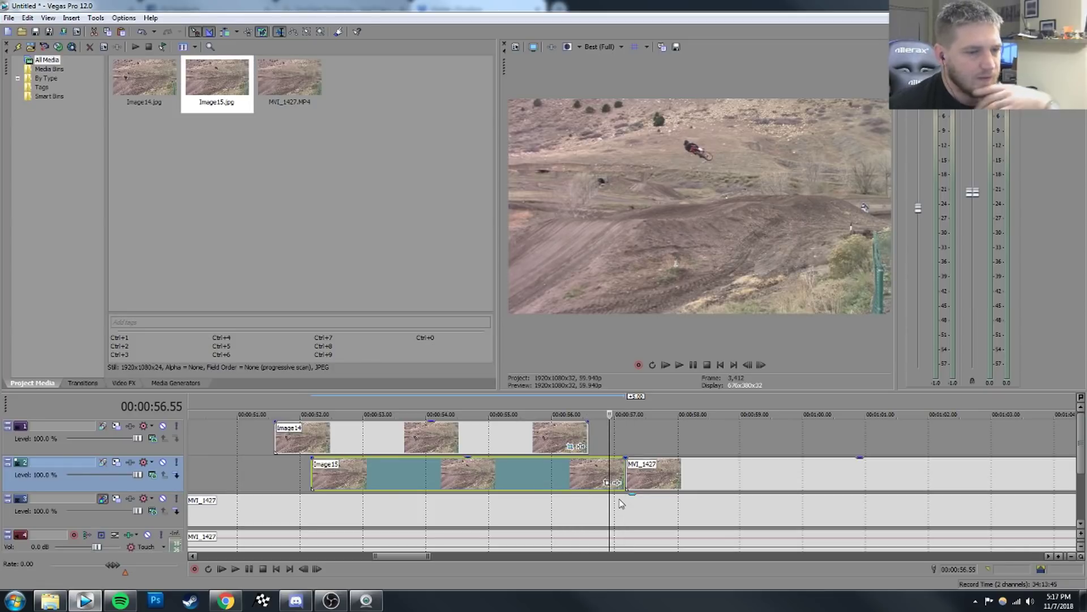
pyautogui.moveTo(617, 496); pyautogui.dragTo(612, 561)
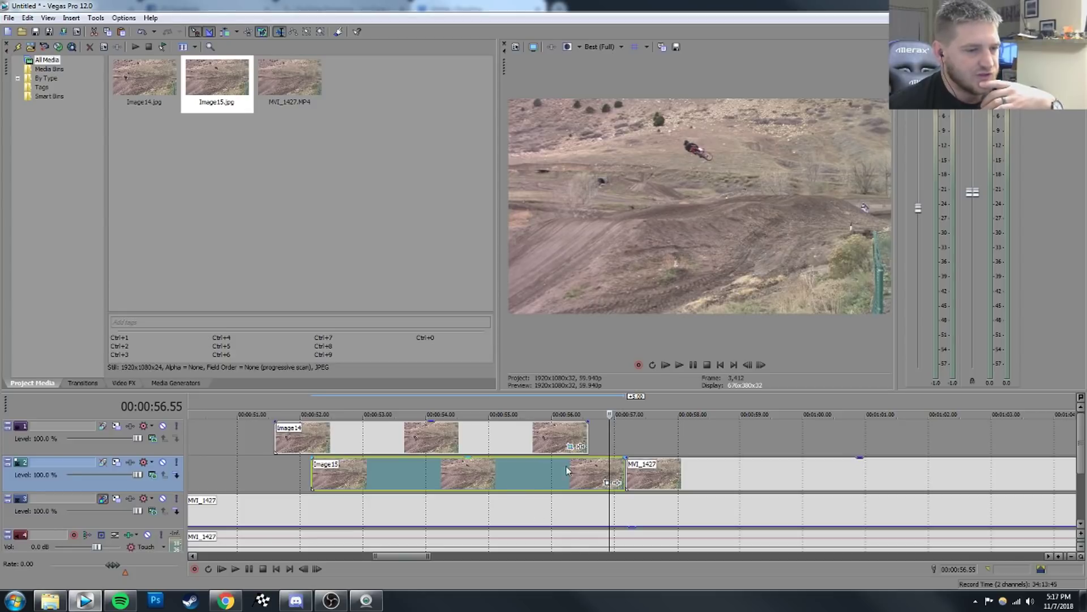
# Enable a mask on the Image15 snapshot in Event Pan/Crop and trace a closed path around the airborne rider.
pyautogui.click(606, 483)
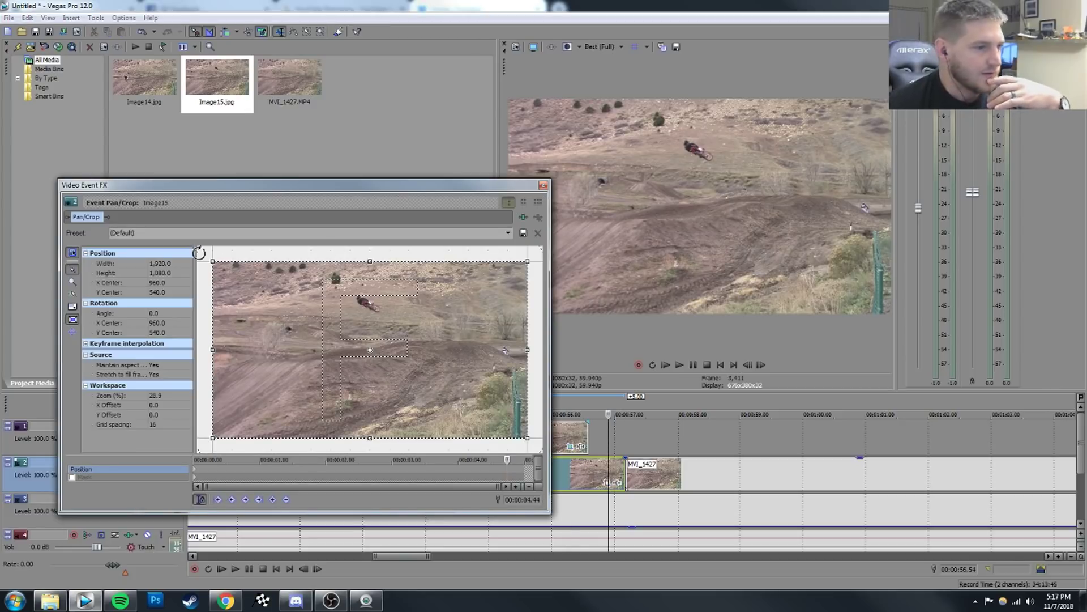
pyautogui.scroll(-3, 321, 328)
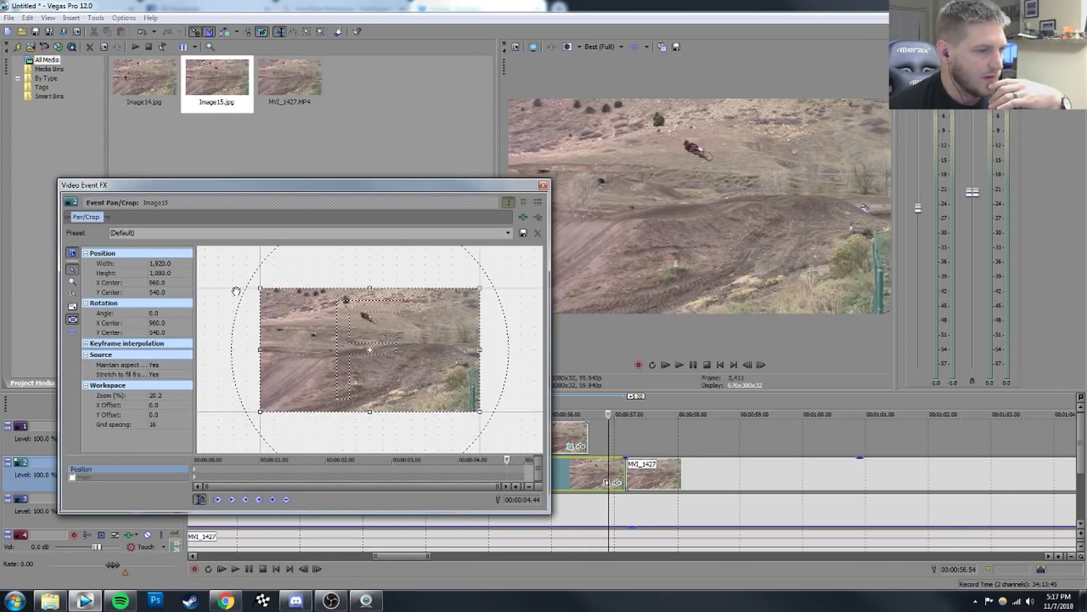
pyautogui.moveTo(235, 289); pyautogui.dragTo(286, 343)
pyautogui.scroll(3, 398, 367)
pyautogui.scroll(5, 441, 340)
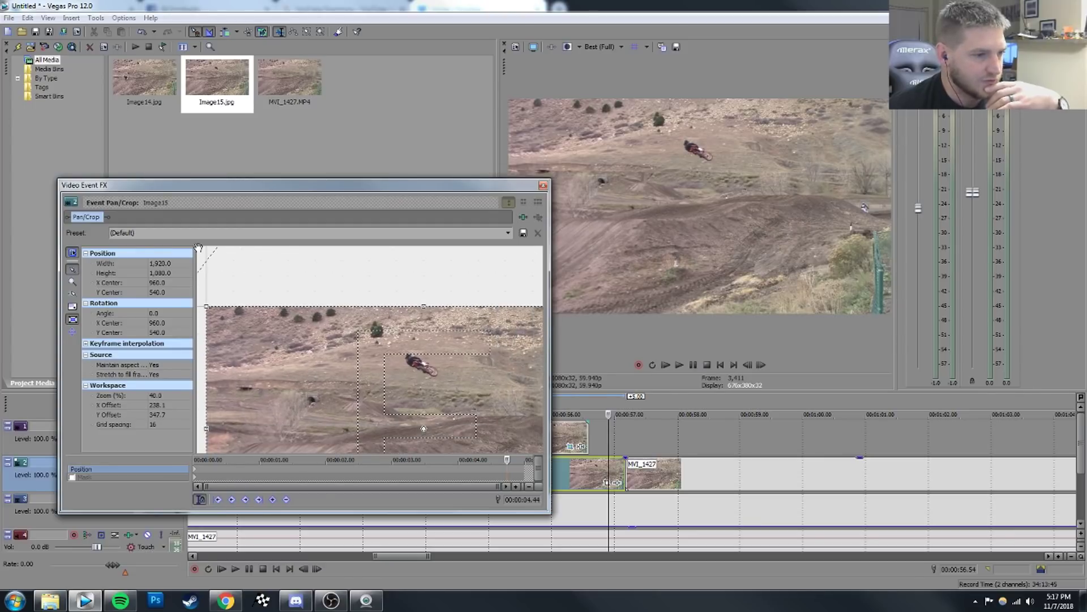
pyautogui.scroll(5, 441, 340)
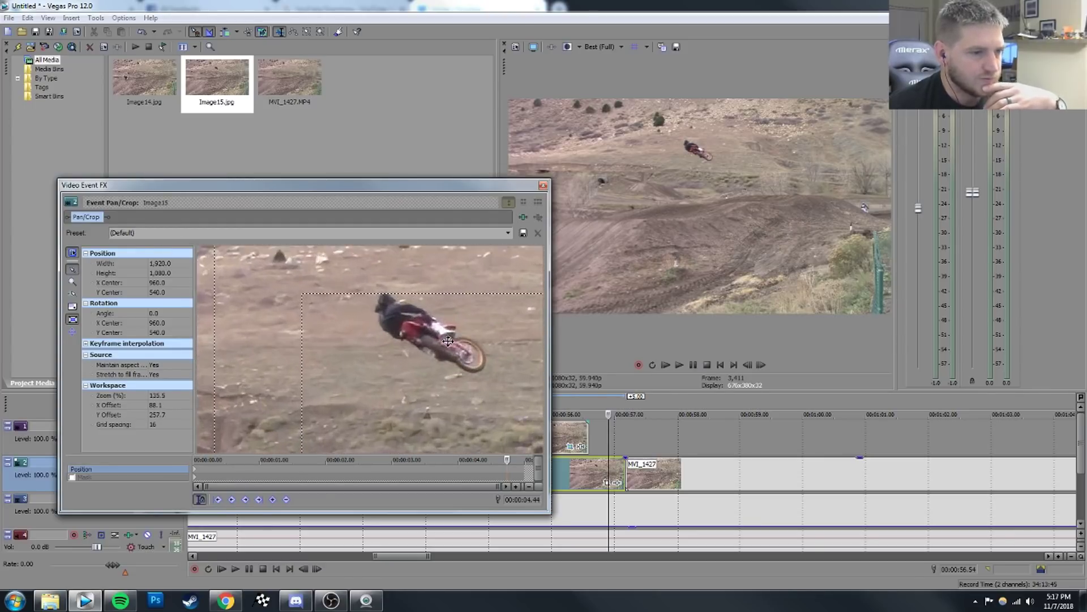
pyautogui.click(72, 477)
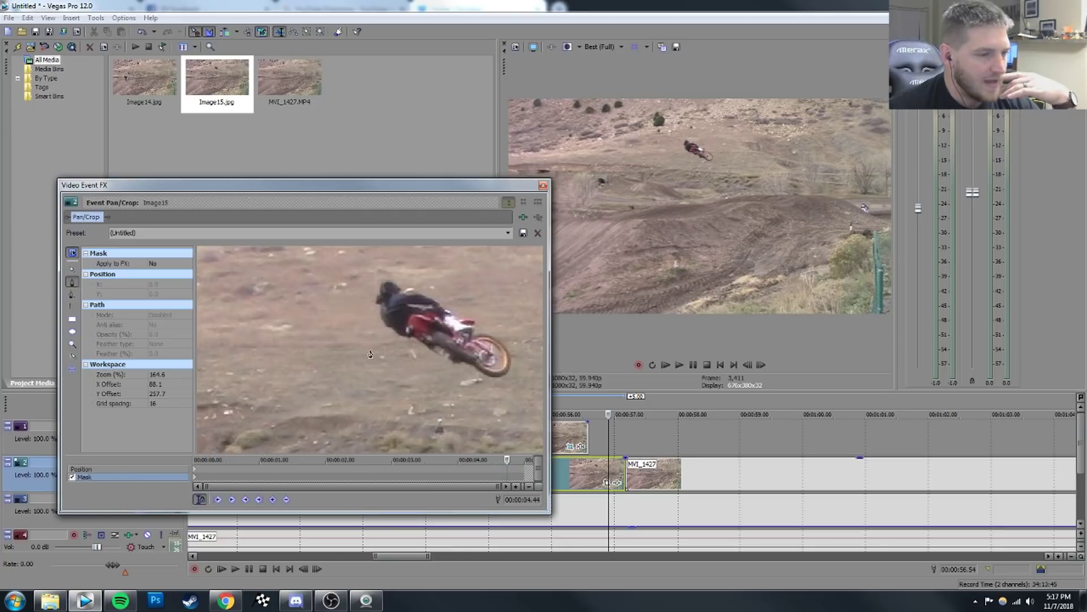
pyautogui.click(379, 283)
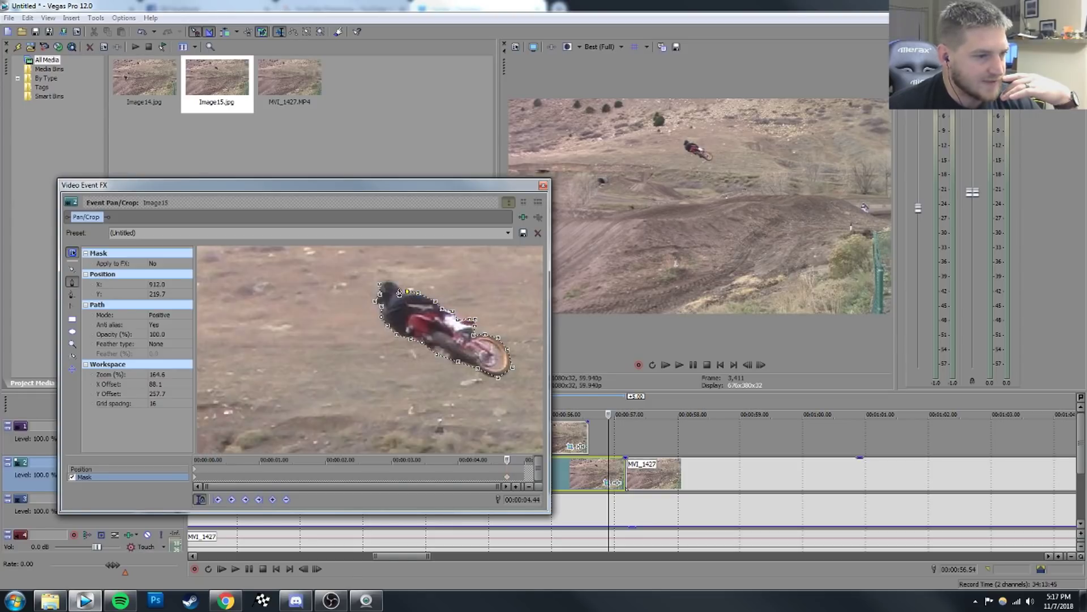
pyautogui.click(387, 282)
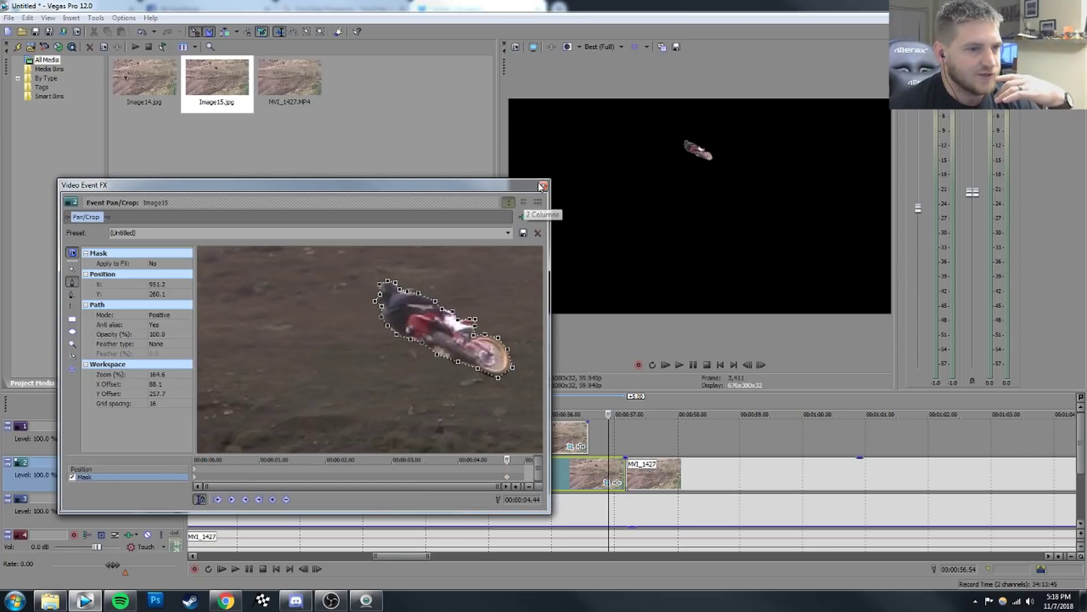
# Delete the first mask keyframe of Image15 so the rider mask applies from the start of the snapshot.
pyautogui.click(195, 477)
pyautogui.press('Delete')
pyautogui.click(542, 186)
# Remove the starting mask keyframe of Image14 so its rider cut-out covers the whole snapshot.
pyautogui.click(499, 444)
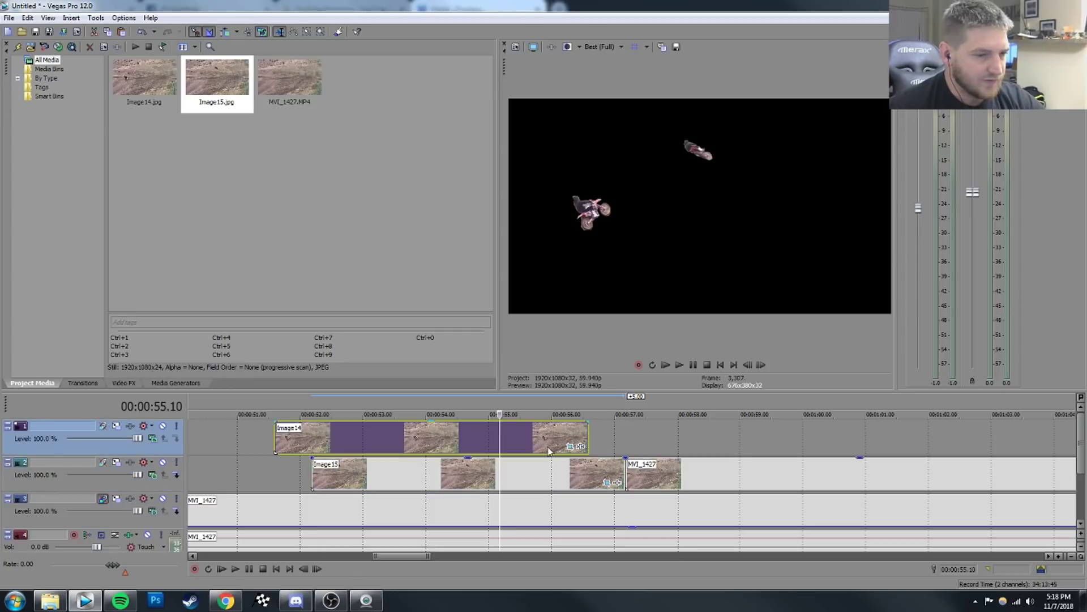
pyautogui.click(570, 446)
pyautogui.click(197, 482)
pyautogui.click(543, 185)
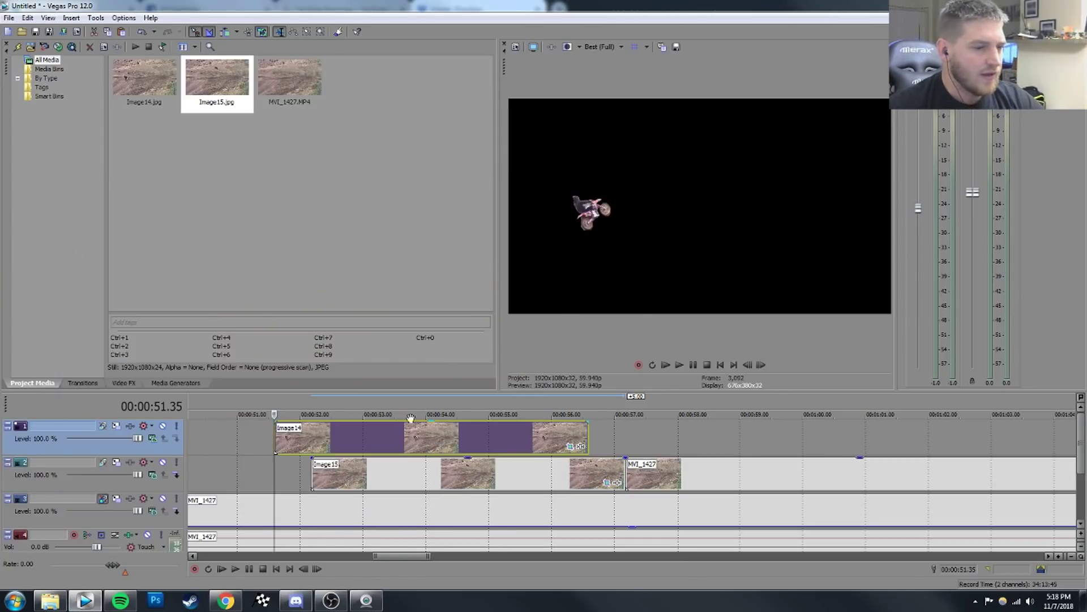
# Extend the start of Image15 on track 2 so it lines up with the start of Image14 on track 1.
pyautogui.click(288, 438)
pyautogui.click(291, 439)
pyautogui.click(297, 441)
pyautogui.click(321, 434)
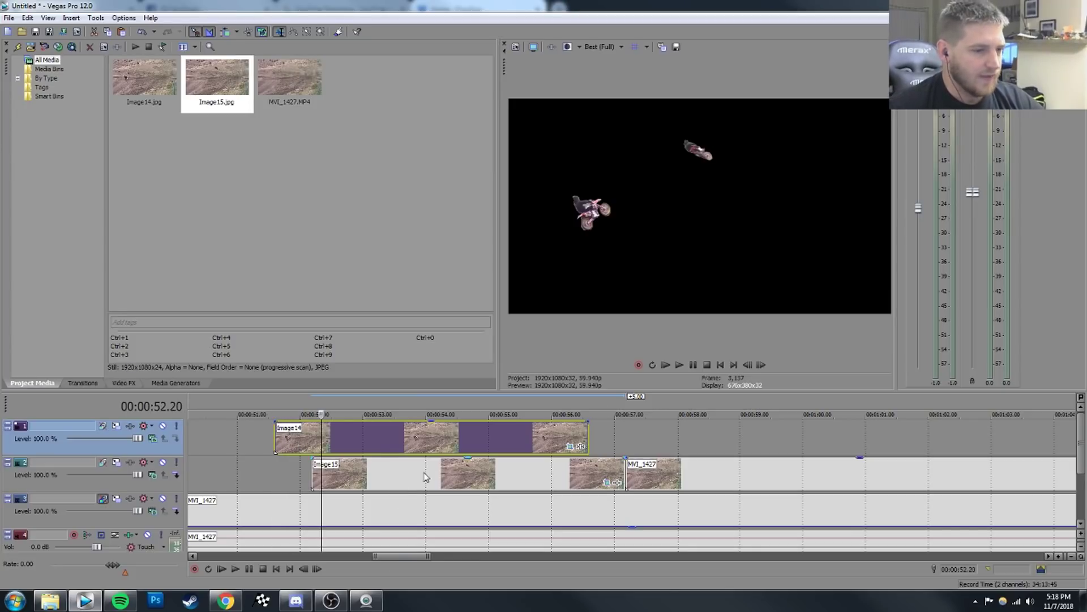
pyautogui.moveTo(313, 468); pyautogui.dragTo(273, 470)
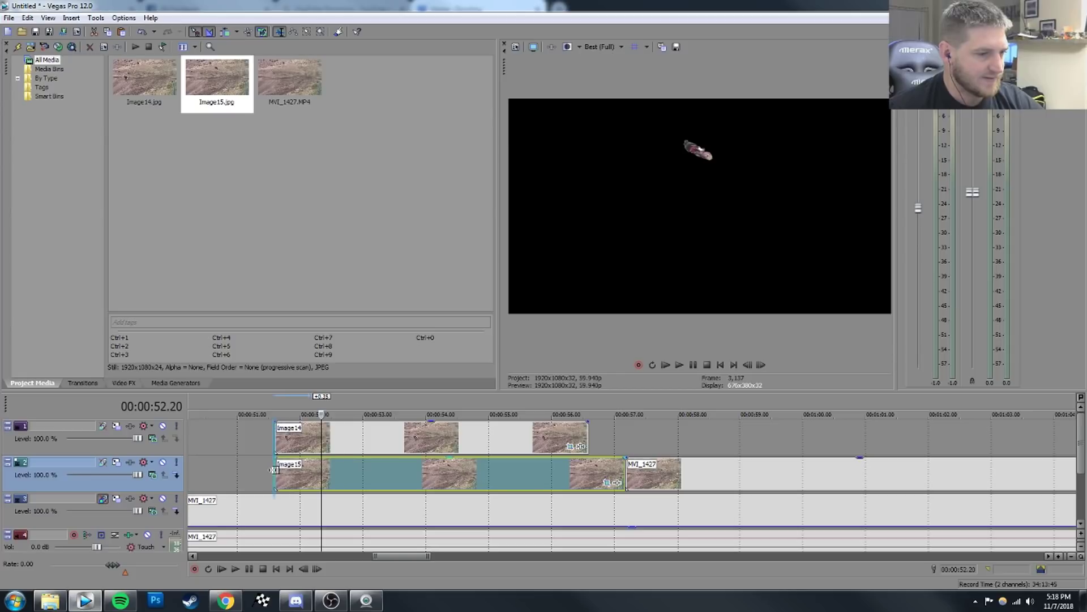
# Split the MVI_1427 clip on track 3 where the two snapshots begin.
pyautogui.click(274, 504)
pyautogui.scroll(-4, 266, 507)
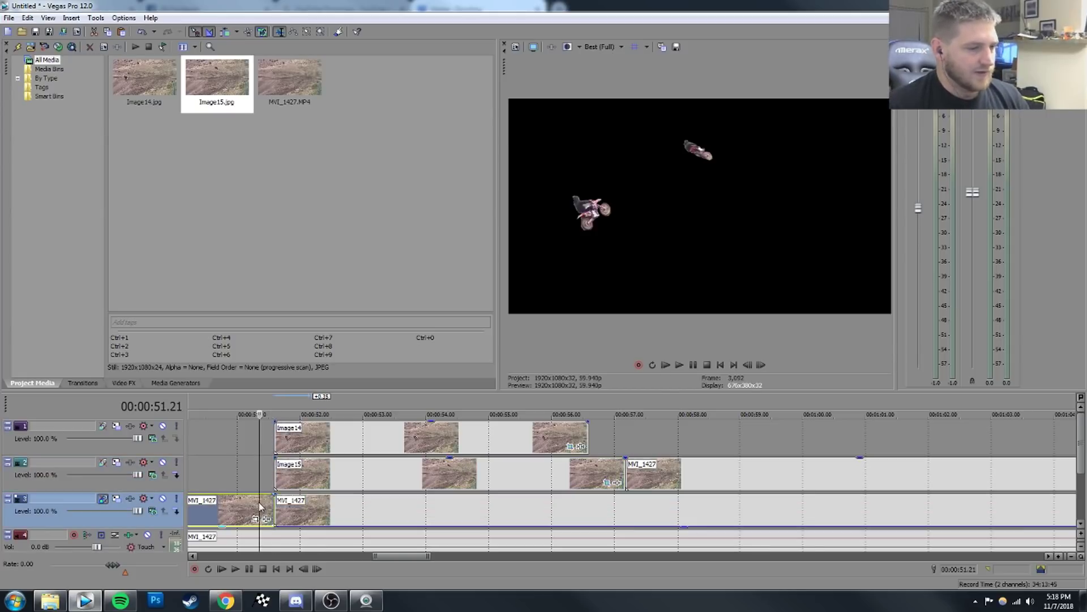
# Split the MVI_1427 audio where the snapshots begin, and delete the audio and the track 3 video before that point.
pyautogui.click(628, 538)
pyautogui.press('s')
pyautogui.click(602, 539)
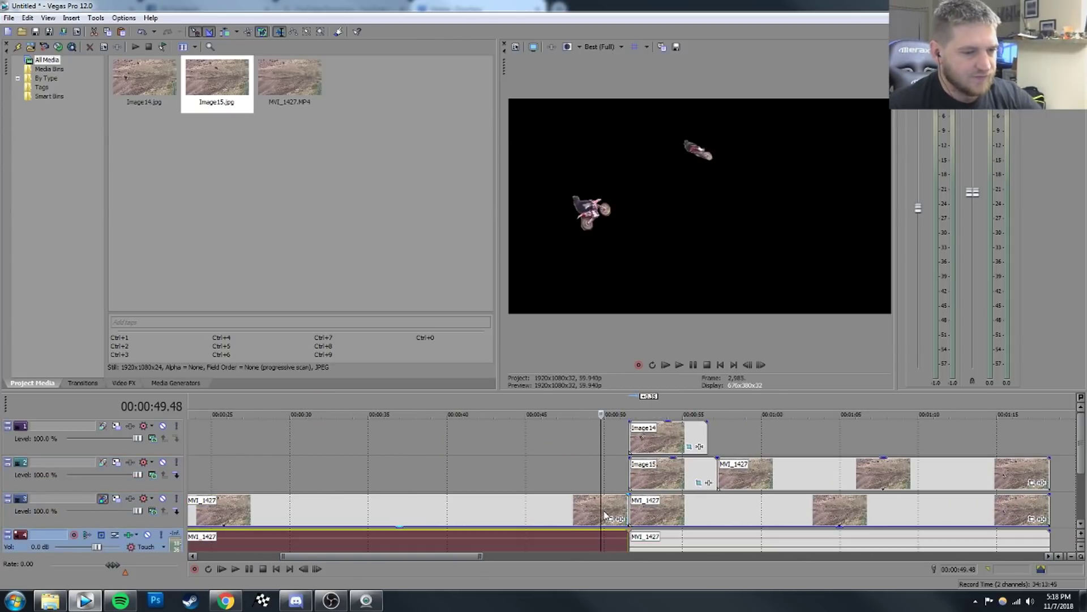
pyautogui.press('Delete')
pyautogui.click(549, 514)
pyautogui.press('Delete')
# Move Image14, Image15 and the track 3 MVI_1427 clip with its audio together to the start of the timeline.
pyautogui.click(635, 450)
pyautogui.keyDown('shift'); pyautogui.click(657, 537); pyautogui.keyUp('shift')
pyautogui.moveTo(665, 445); pyautogui.dragTo(21, 425)
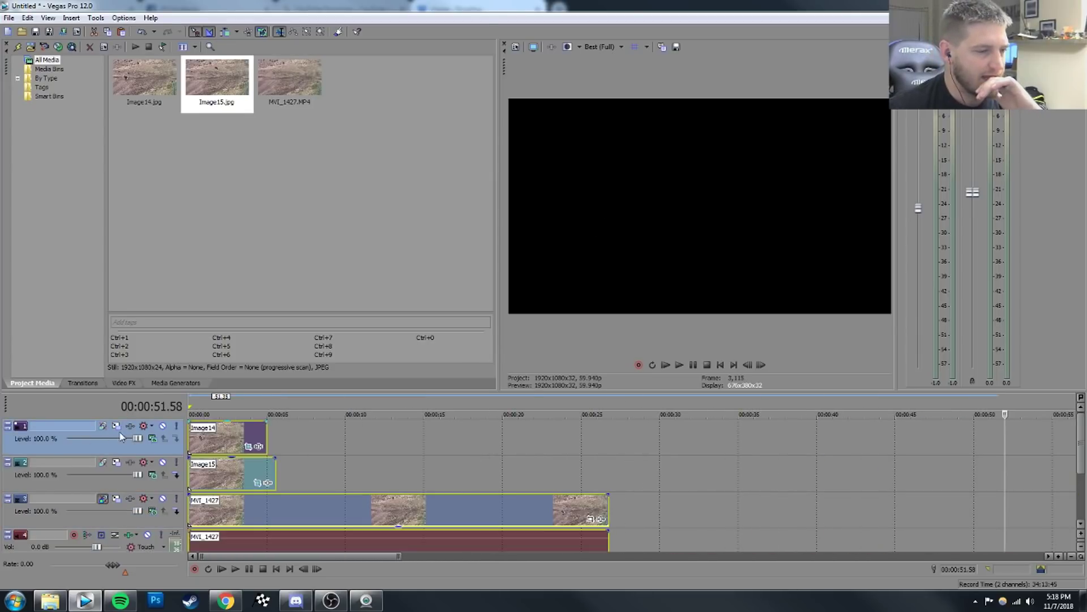
# Move the leftover MVI_1427 clip on track 2 back so it directly follows Image15.
pyautogui.scroll(-4, 586, 511)
pyautogui.click(444, 470)
pyautogui.moveTo(443, 470); pyautogui.dragTo(257, 473)
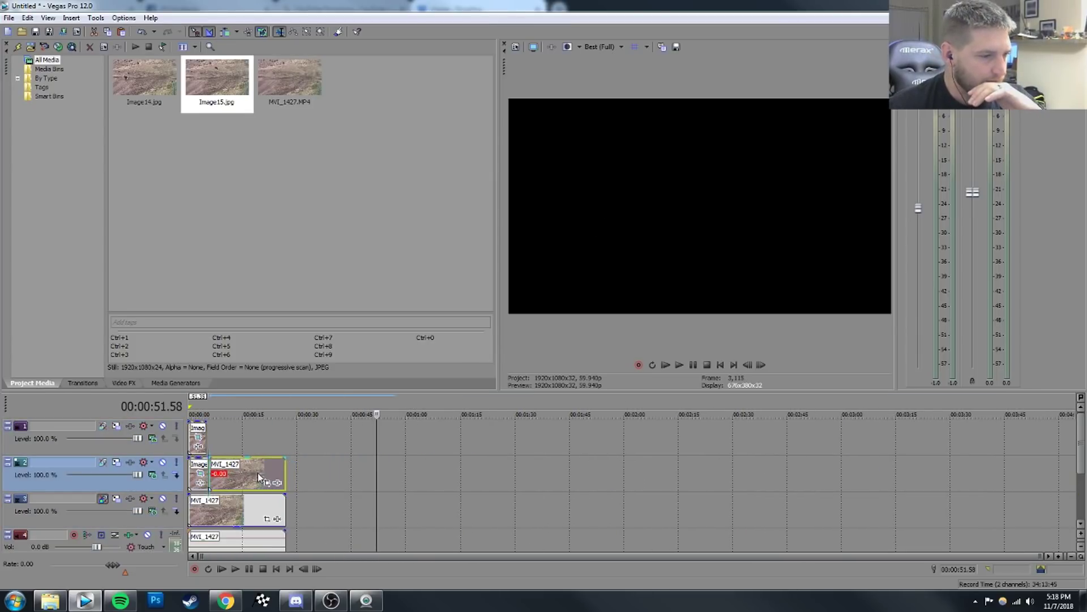
# Examine the composited riders in the preview at several points from the timeline start to the end of Image15.
pyautogui.click(219, 476)
pyautogui.scroll(3, 221, 476)
pyautogui.click(194, 476)
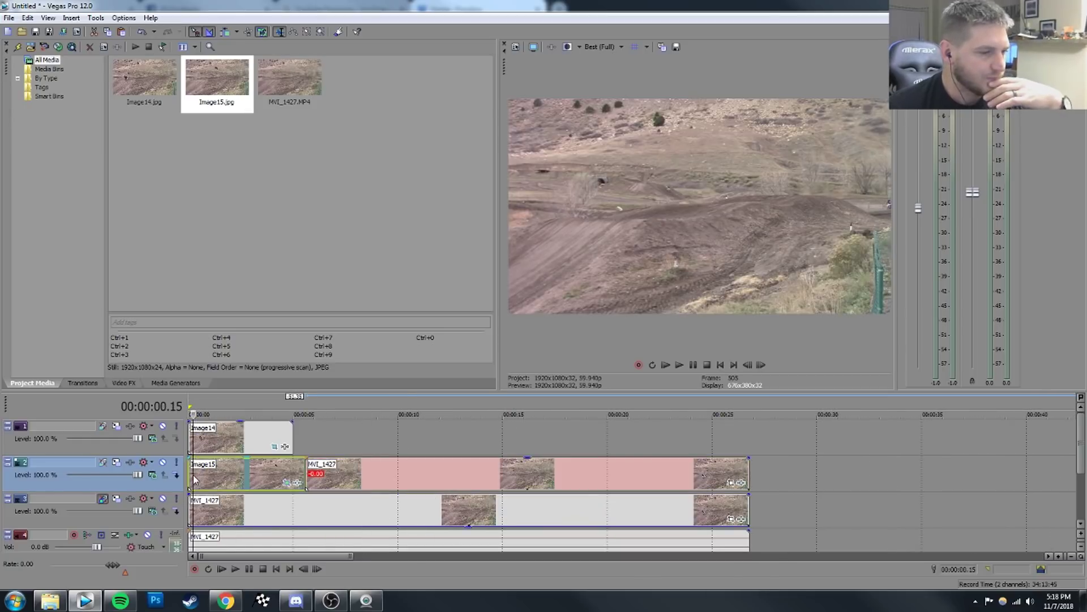
pyautogui.scroll(1, 244, 479)
pyautogui.moveTo(253, 526); pyautogui.dragTo(258, 481)
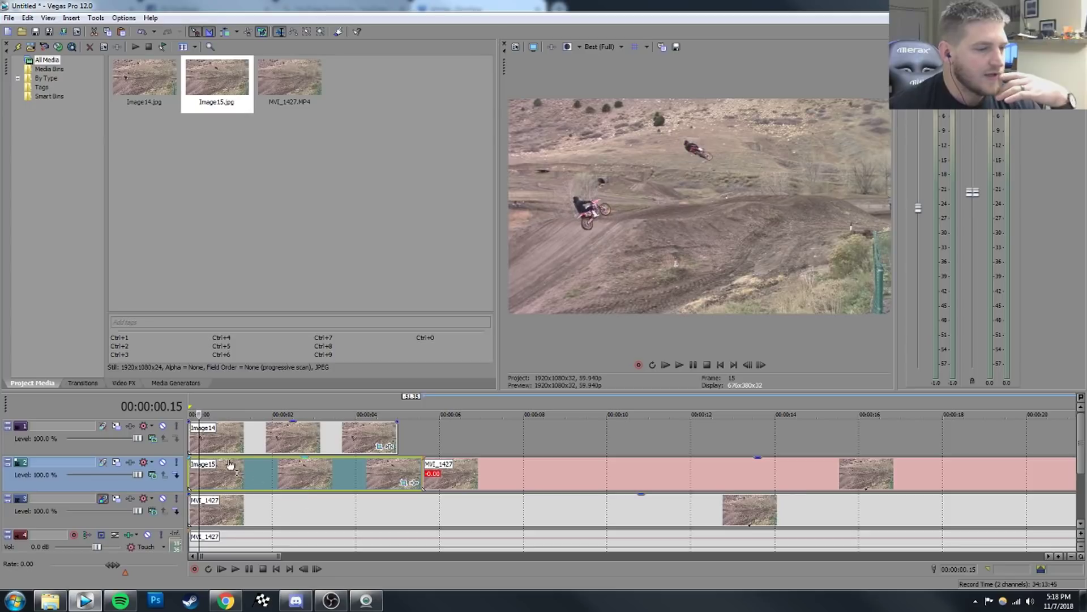
pyautogui.click(206, 435)
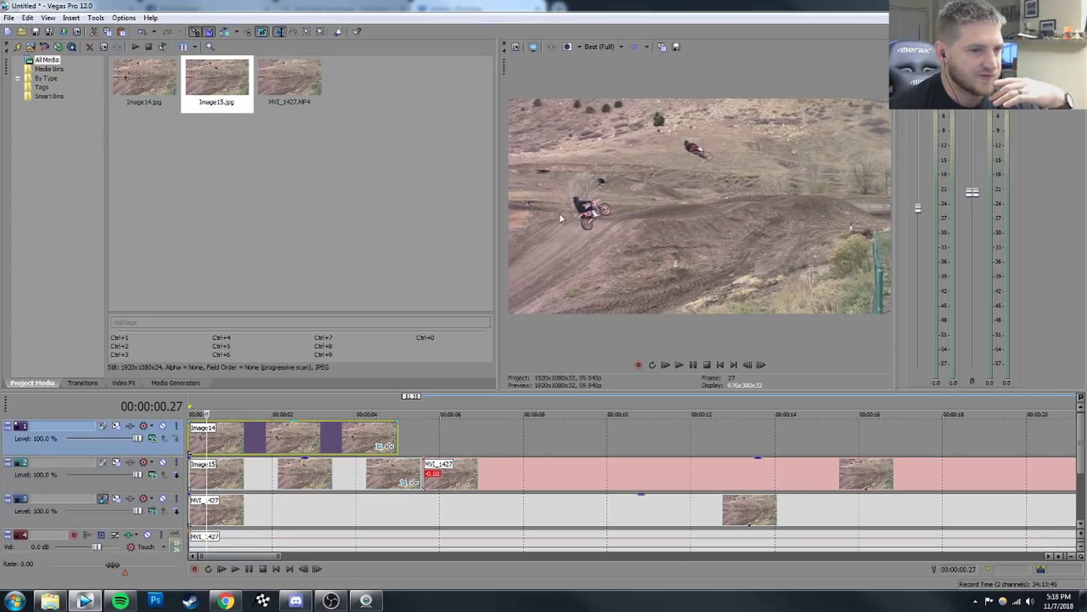
pyautogui.click(289, 481)
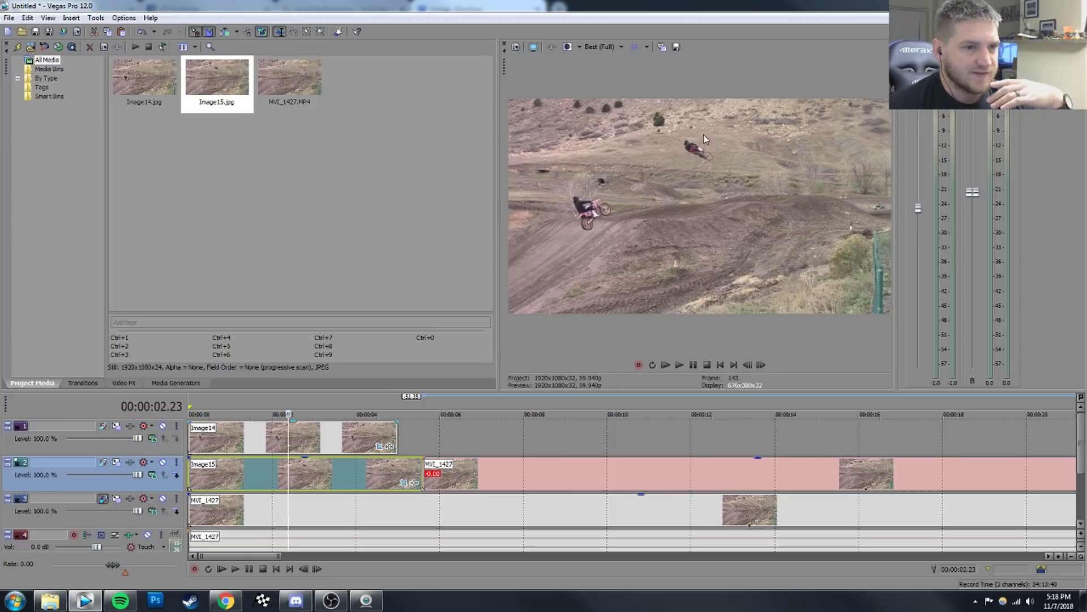
pyautogui.click(193, 508)
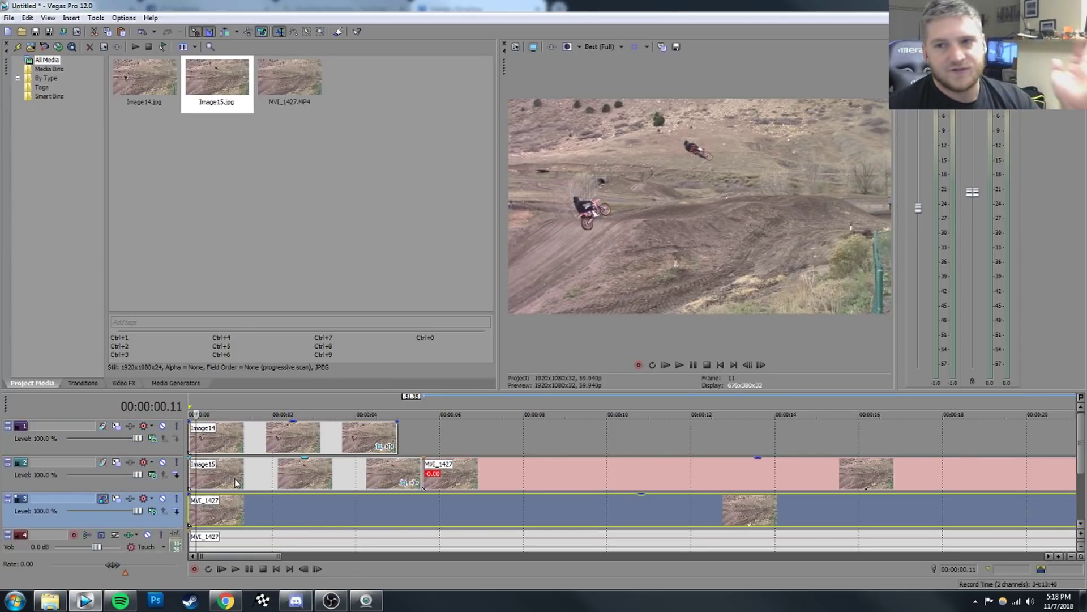
pyautogui.click(392, 437)
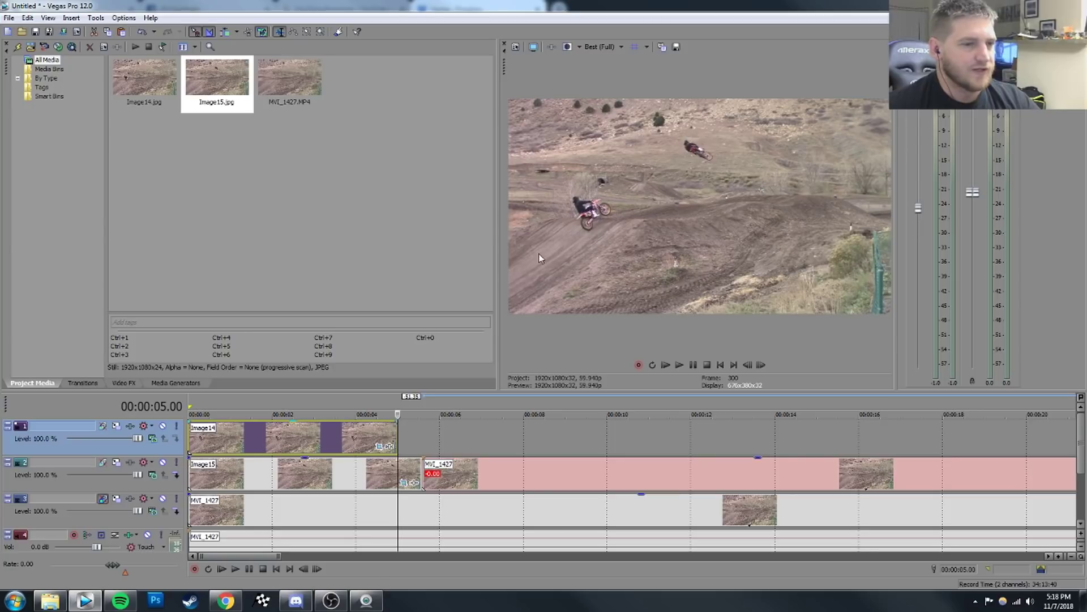
pyautogui.click(417, 469)
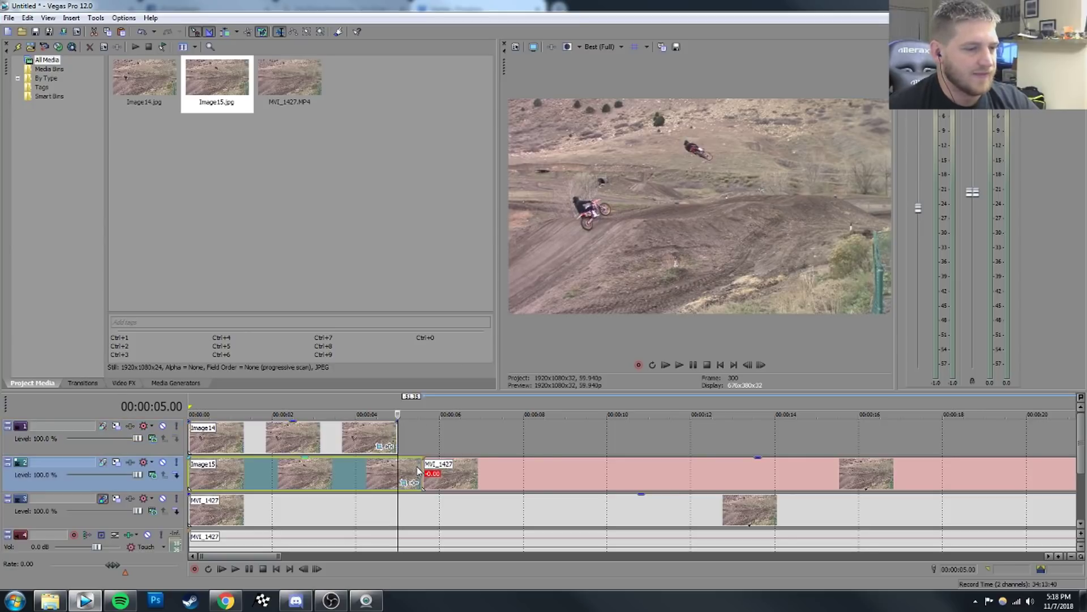
pyautogui.click(425, 471)
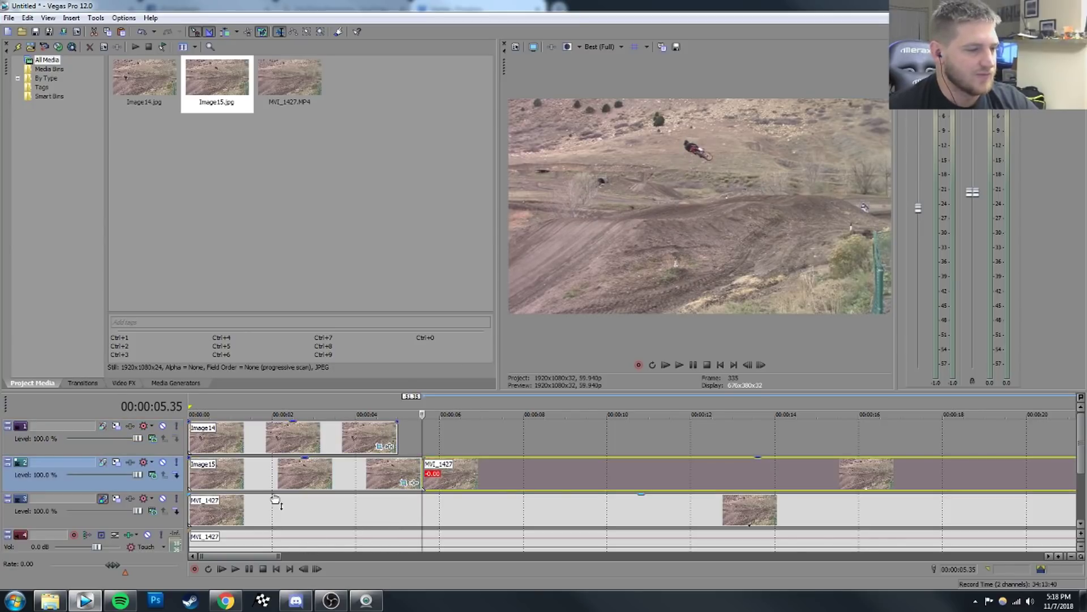
# Play from the start, pause at 00:00:08.00, and split the MVI_1427 clips on tracks 2 and 3 and the audio there.
pyautogui.click(225, 476)
pyautogui.click(193, 476)
pyautogui.press('space')
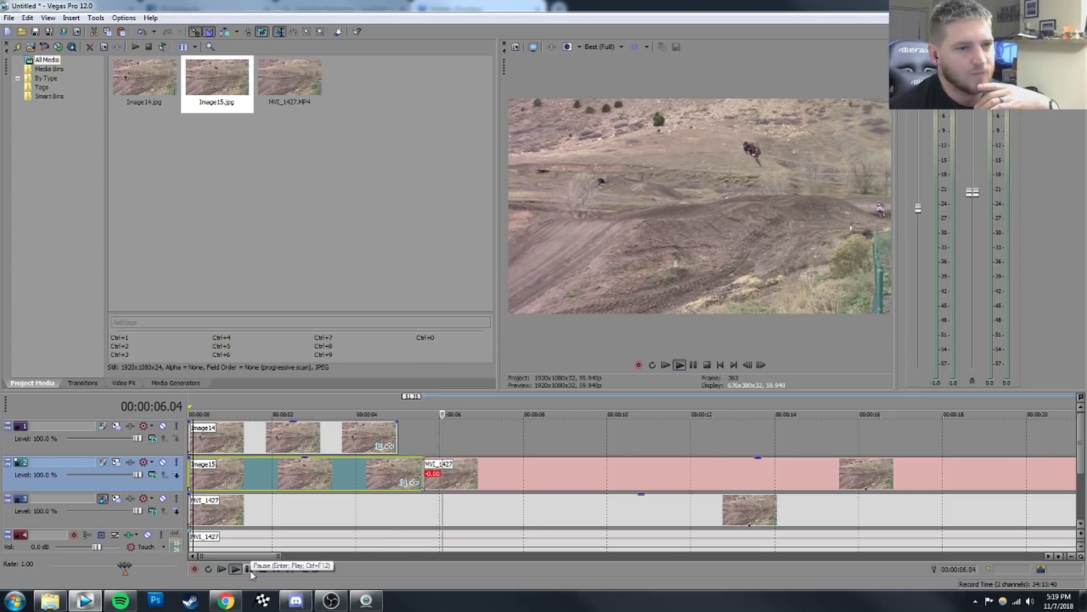
pyautogui.click(249, 569)
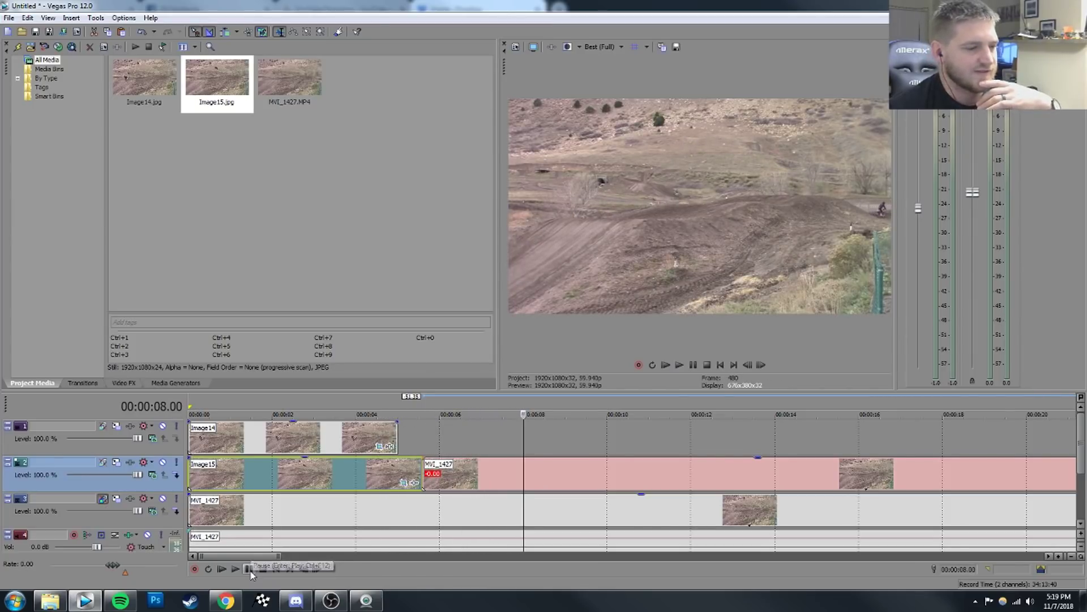
pyautogui.click(526, 470)
pyautogui.click(524, 479)
pyautogui.press('s')
pyautogui.click(523, 514)
pyautogui.press('s')
pyautogui.click(524, 537)
pyautogui.press('s')
# Delete the MVI_1427 video and audio parts after 00:00:08.00, and extend the track 3 clip's end to about 13 seconds.
pyautogui.click(561, 509)
pyautogui.press('Delete')
pyautogui.click(601, 488)
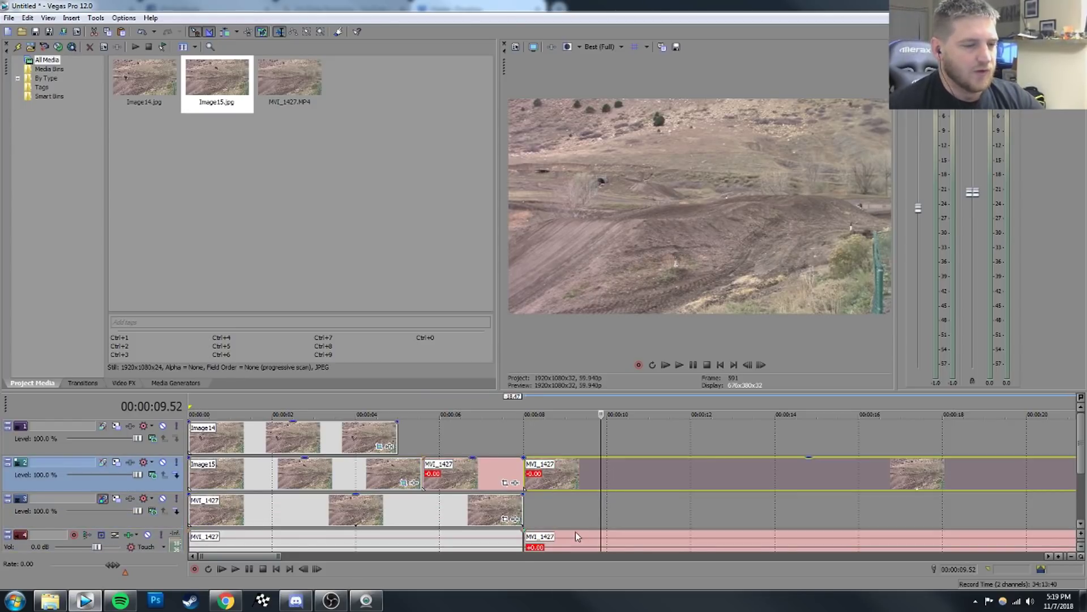
pyautogui.press('Delete')
pyautogui.click(574, 534)
pyautogui.press('Delete')
pyautogui.moveTo(523, 511); pyautogui.dragTo(735, 494)
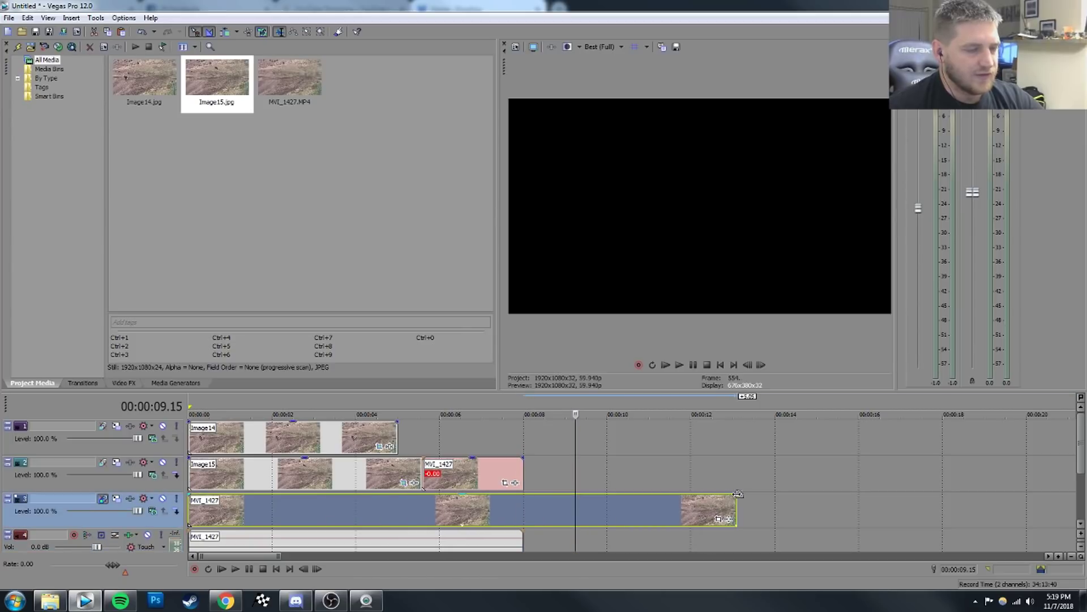
# Save the frame at 00:00:08.00 as snapshot Image16 and place it on track 2 directly after the MVI_1427 clip.
pyautogui.click(496, 473)
pyautogui.click(480, 480)
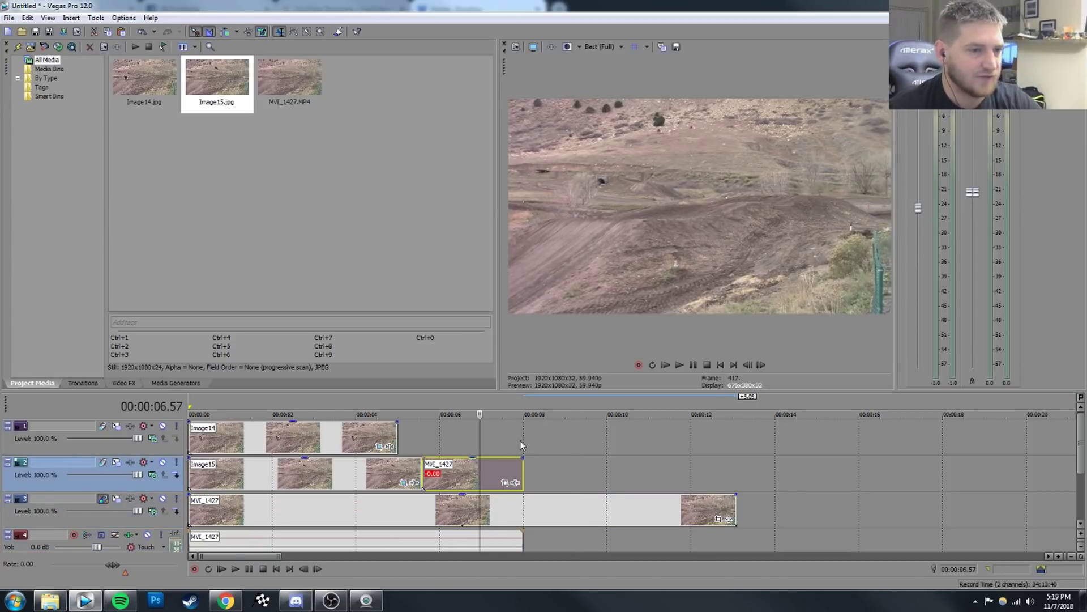
pyautogui.click(461, 482)
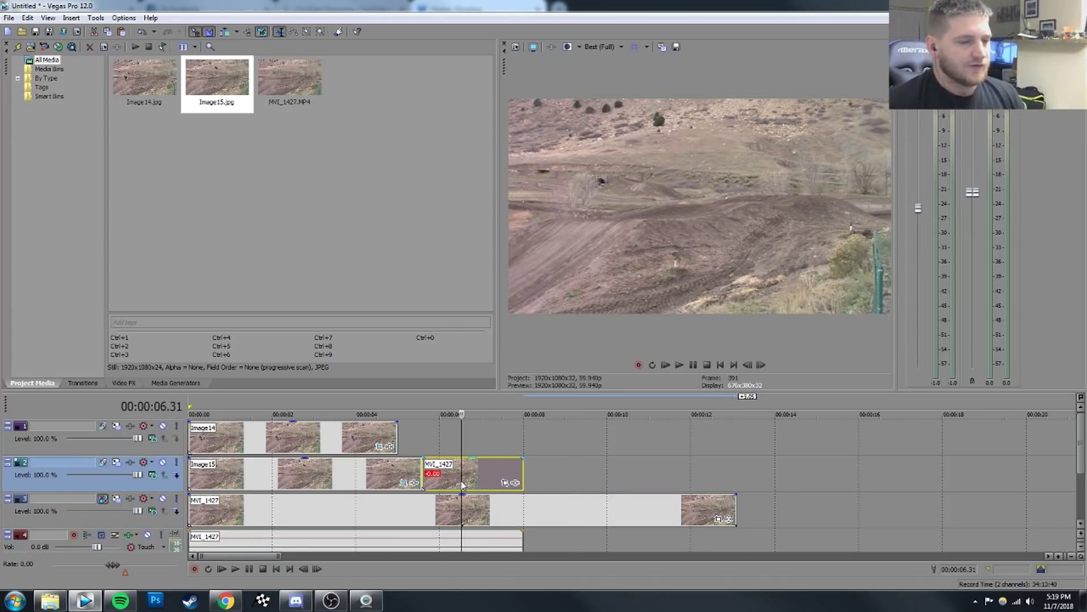
pyautogui.click(441, 480)
pyautogui.click(472, 468)
pyautogui.click(521, 482)
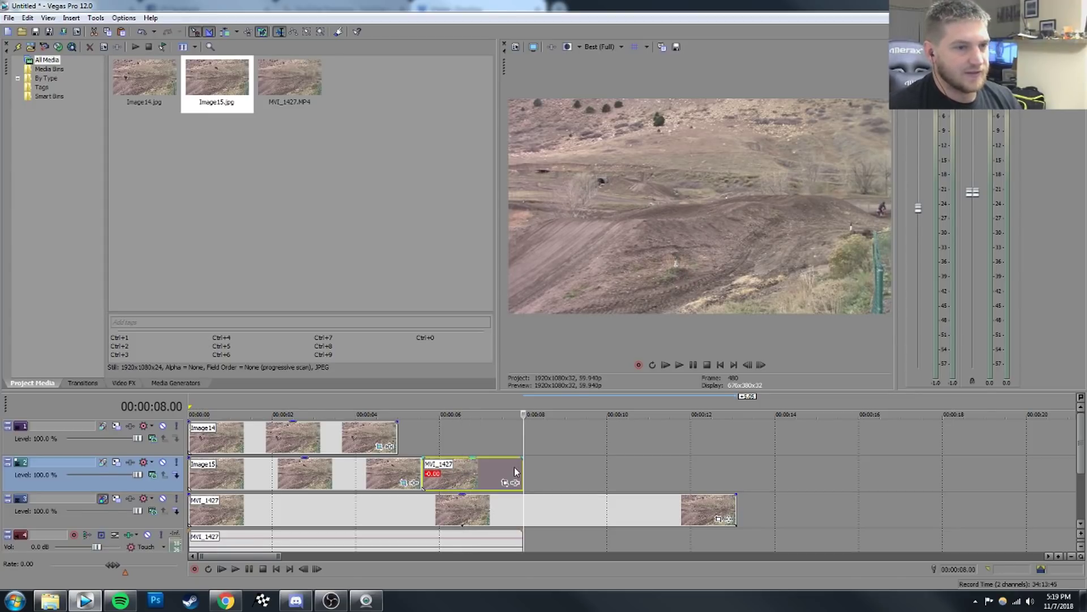
pyautogui.click(676, 46)
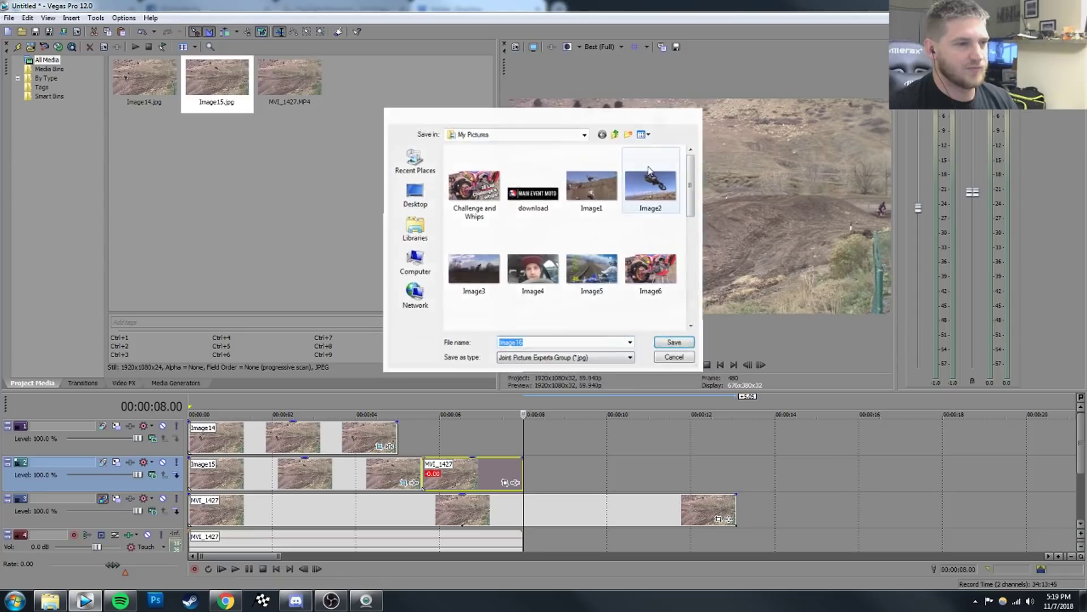
pyautogui.press('Return')
pyautogui.moveTo(311, 77); pyautogui.dragTo(536, 465)
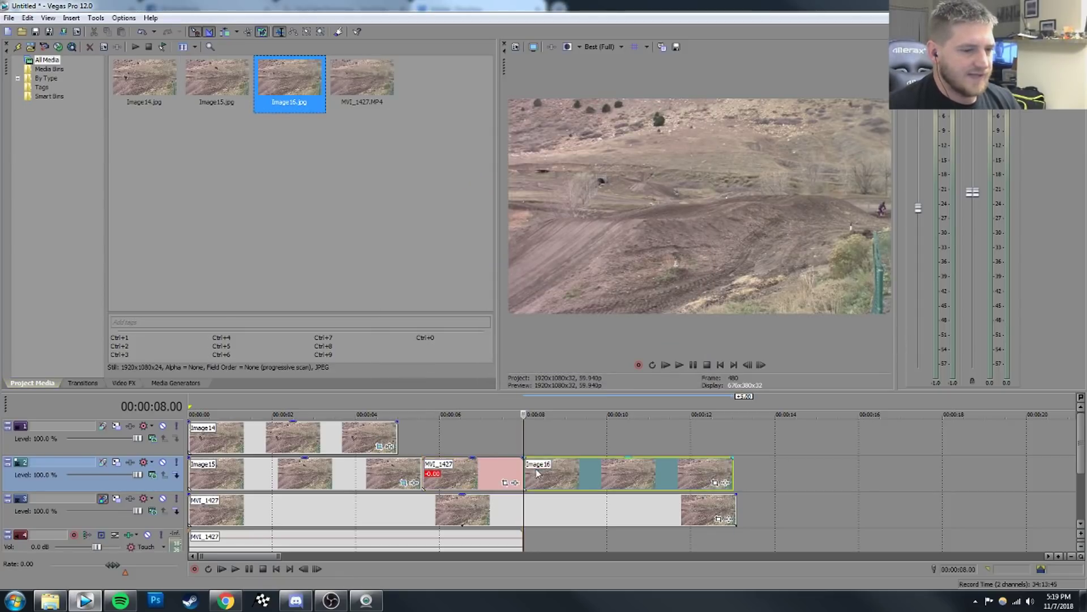
# Copy Image16 from track 2 and paste it on track 1 at 00:00:08.00.
pyautogui.click(536, 464)
pyautogui.hotkey('ctrl', 'c')
pyautogui.click(532, 441)
pyautogui.click(527, 442)
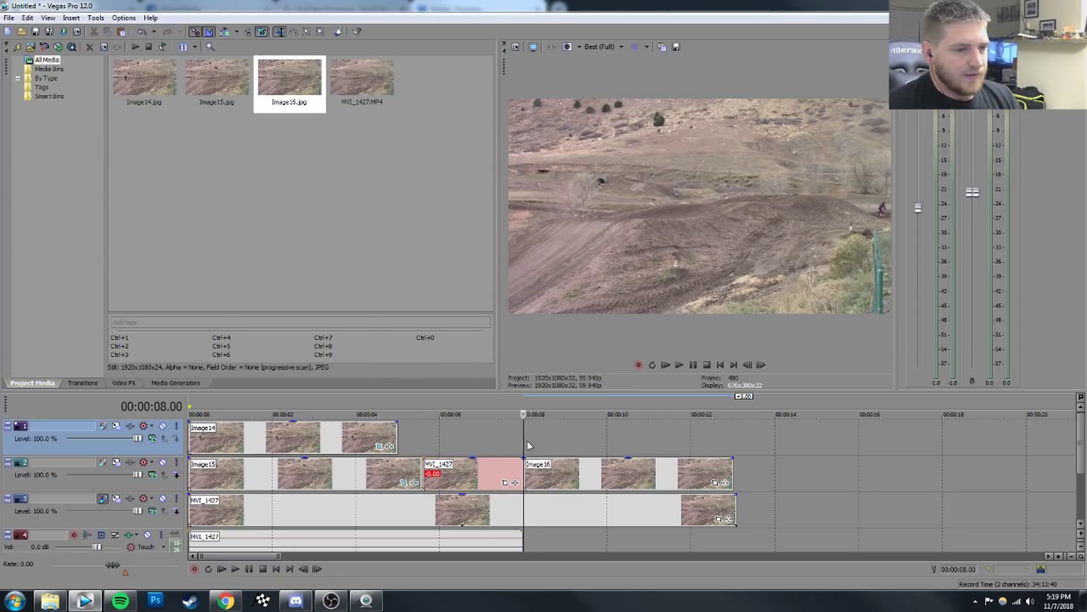
pyautogui.hotkey('ctrl', 'v')
pyautogui.click(553, 447)
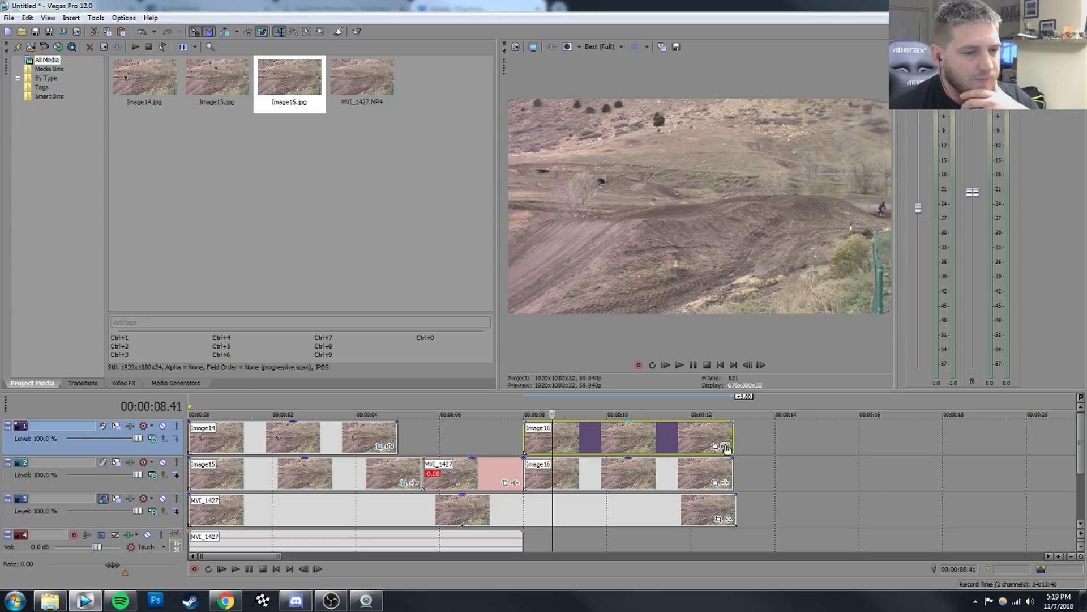
# Draw a closed mask on track 2's Image16 that follows the dirt hill's crest and encloses the ground below it.
pyautogui.click(725, 483)
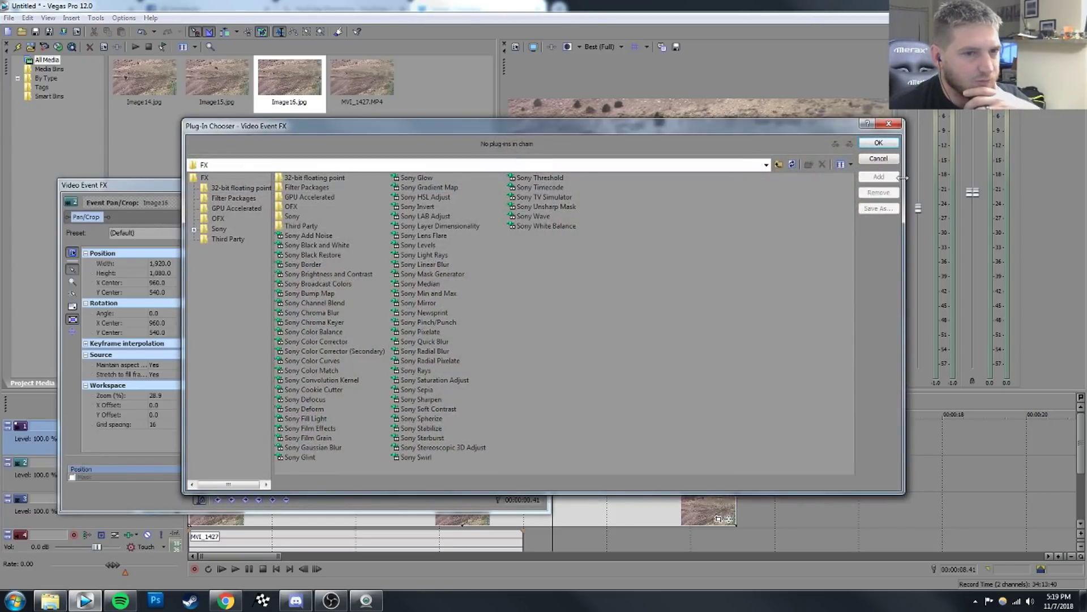
pyautogui.click(543, 185)
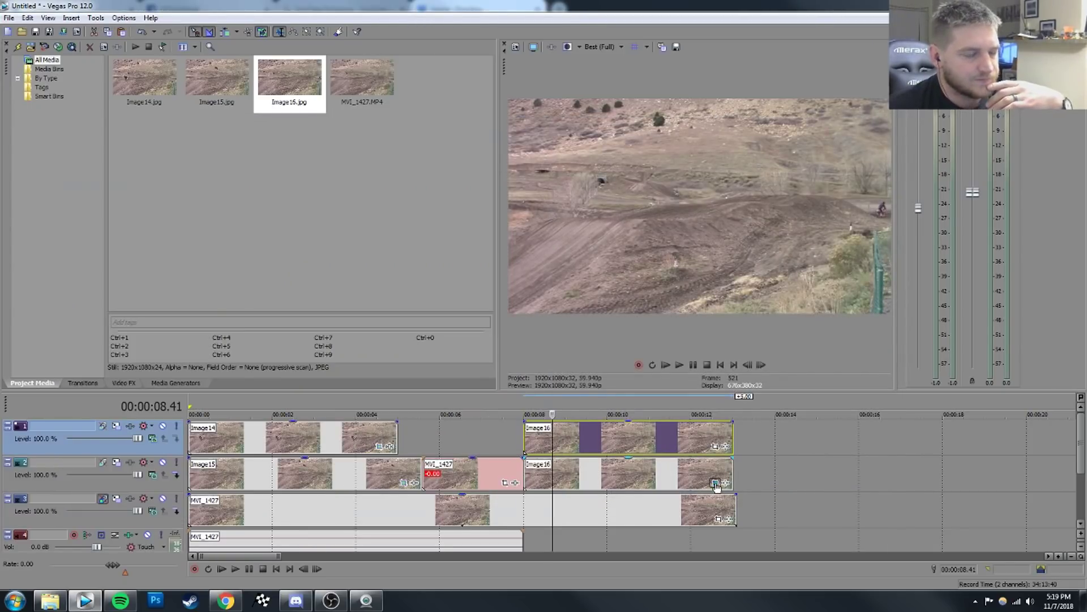
pyautogui.click(716, 482)
pyautogui.click(72, 477)
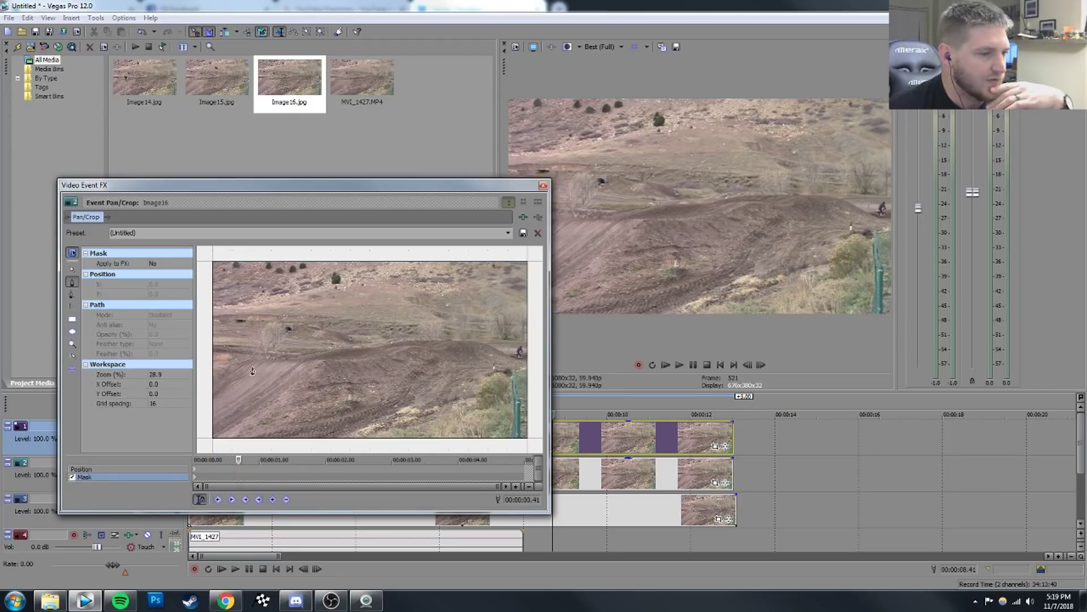
pyautogui.click(215, 381)
pyautogui.click(246, 359)
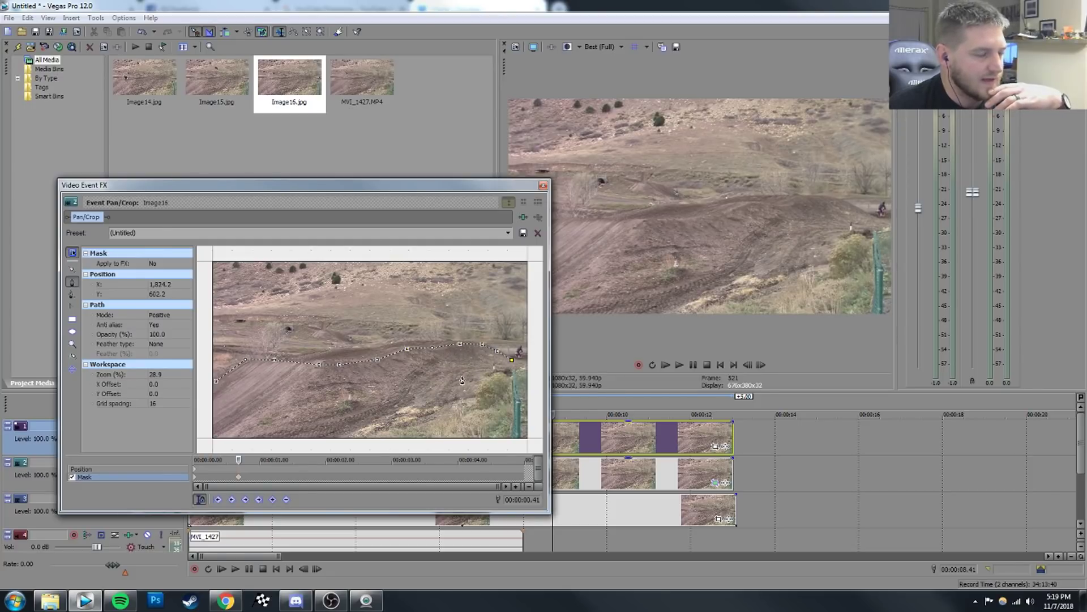
pyautogui.click(538, 448)
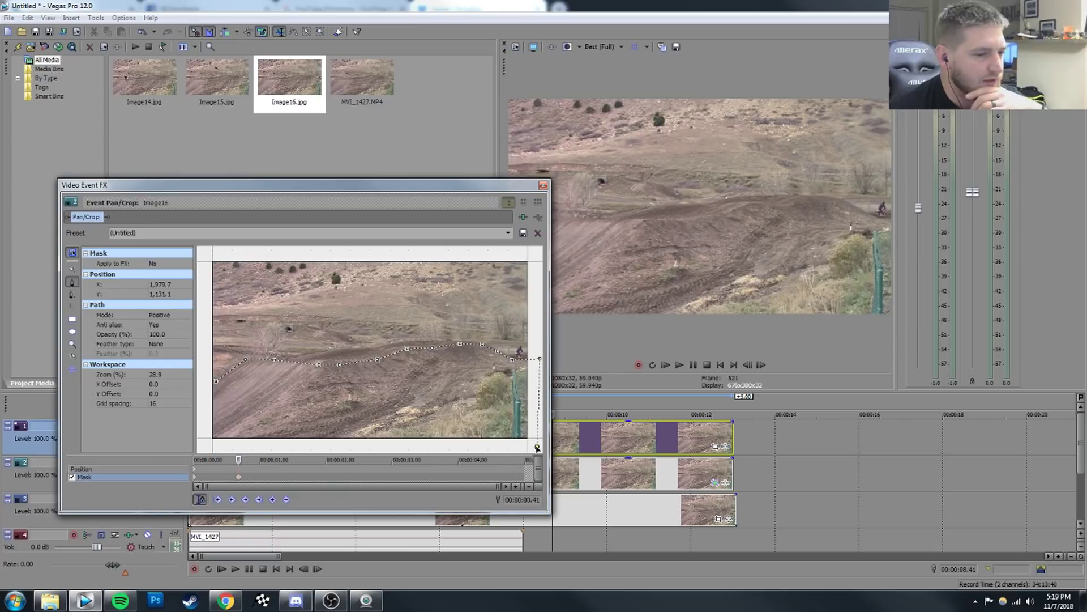
pyautogui.click(204, 447)
pyautogui.click(216, 381)
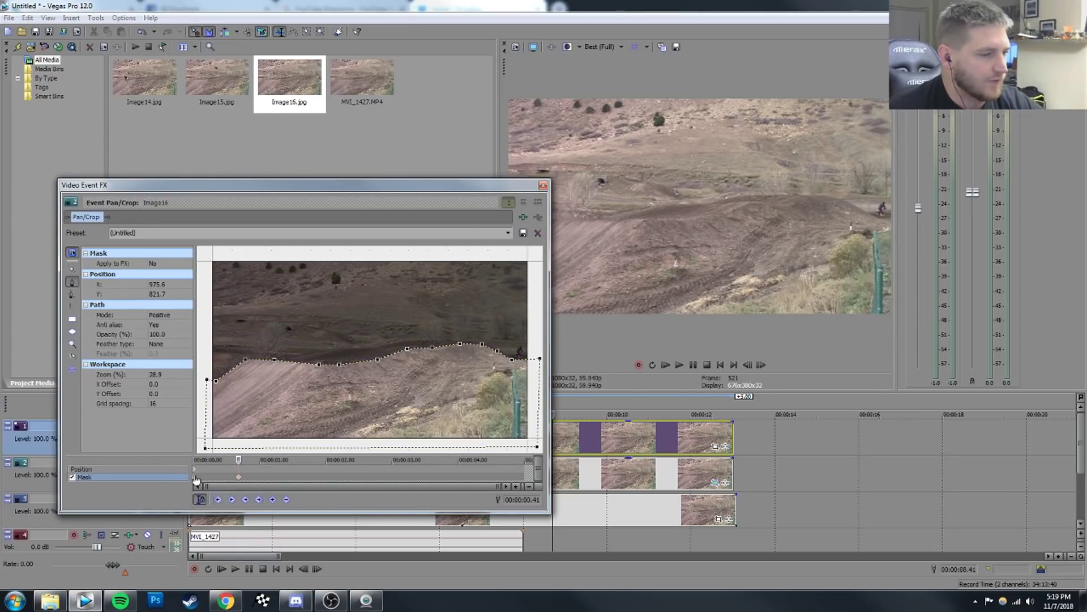
pyautogui.click(543, 185)
# Move the track 1 Image16 aside to check the masked snapshot beneath it, and return it to 00:00:08.00.
pyautogui.click(624, 454)
pyautogui.click(650, 433)
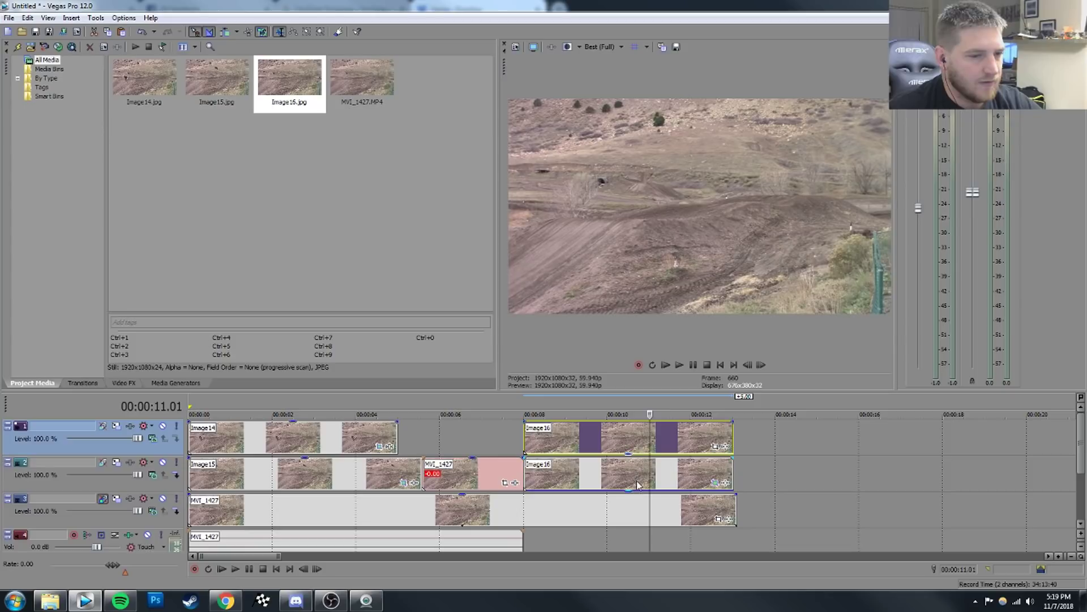
pyautogui.click(637, 480)
pyautogui.click(644, 437)
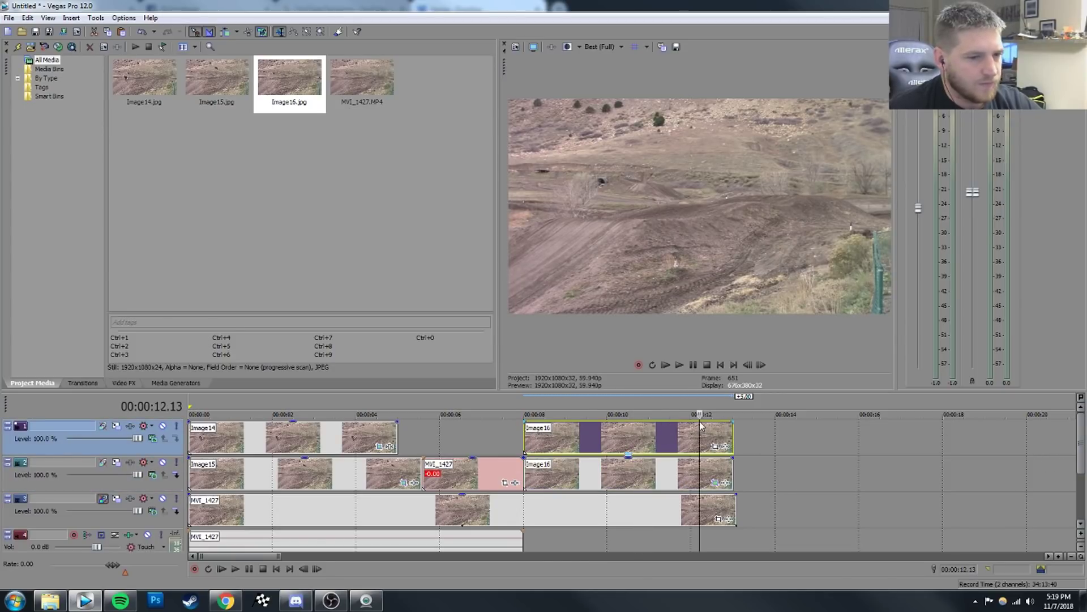
pyautogui.moveTo(699, 422); pyautogui.dragTo(899, 425)
pyautogui.click(620, 445)
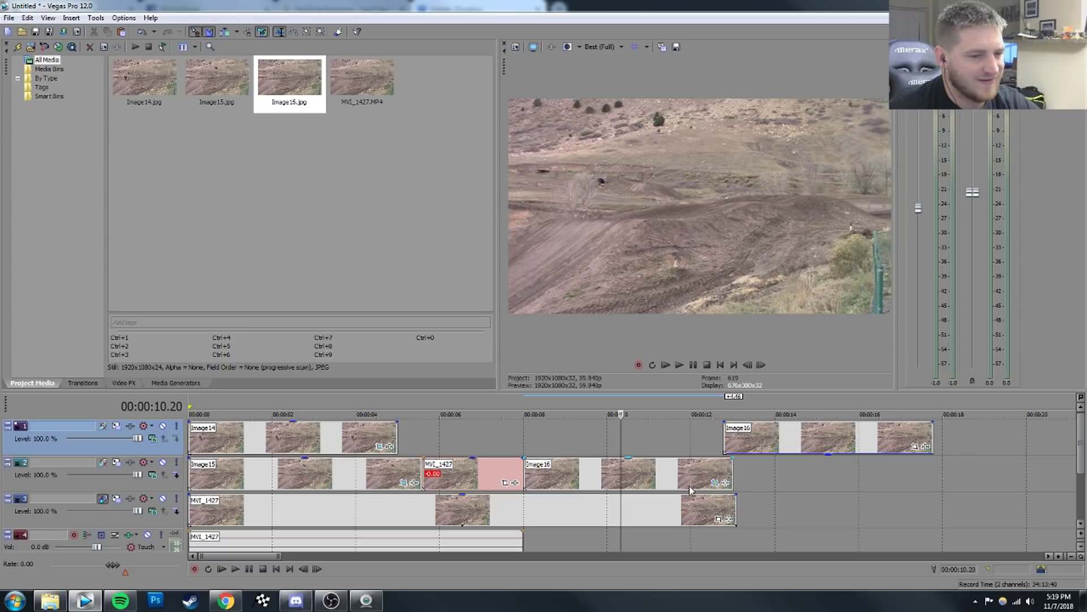
pyautogui.moveTo(766, 447); pyautogui.dragTo(566, 453)
pyautogui.click(566, 453)
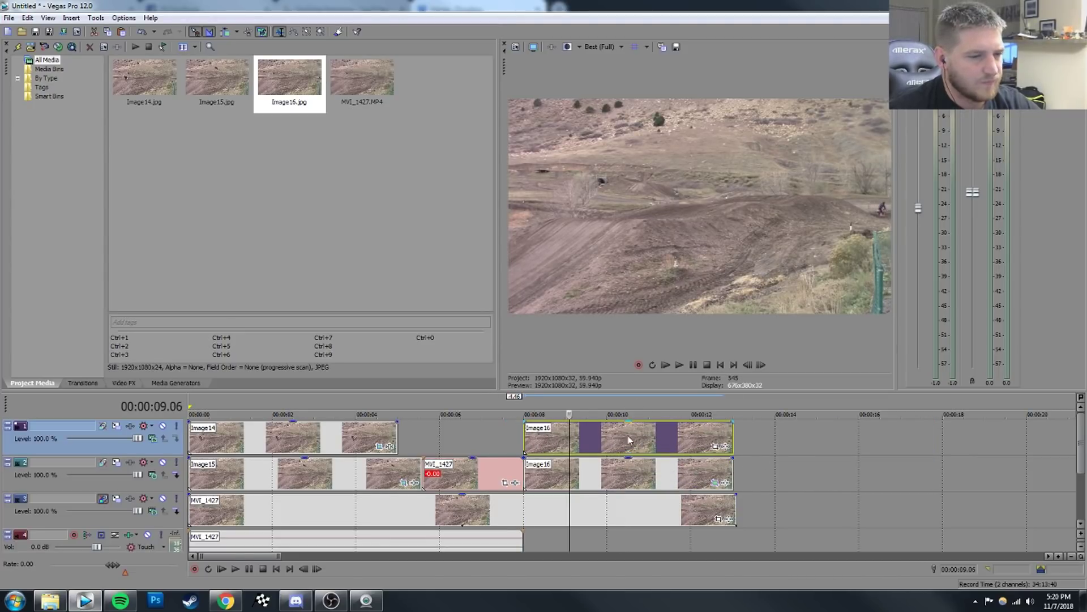
# Review the mask on track 2's Image16 and move the unmasked track 1 copy past the masked snapshot's end.
pyautogui.click(647, 445)
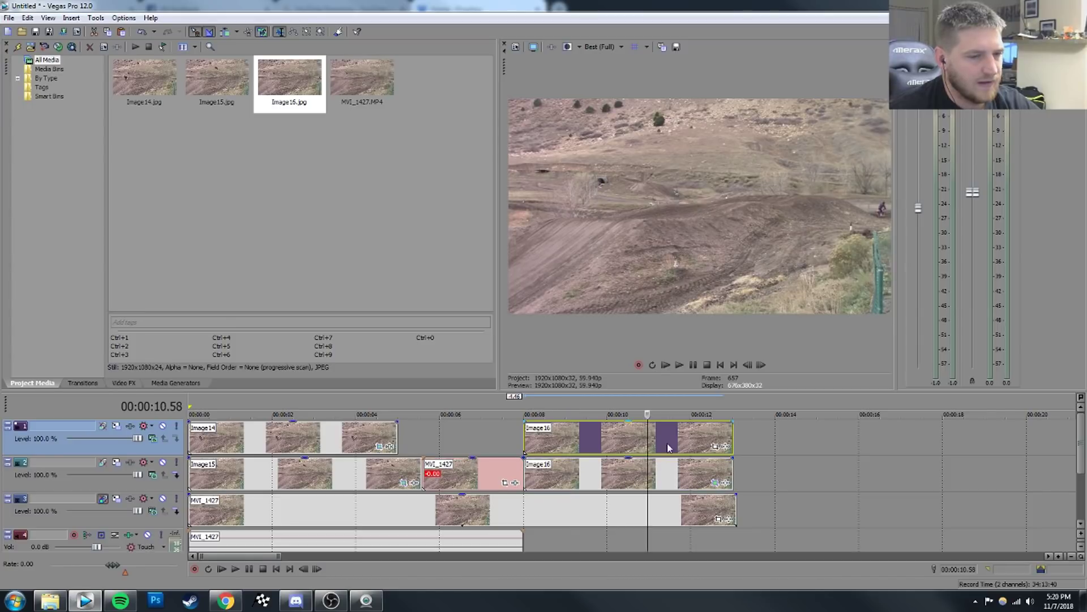
pyautogui.click(714, 483)
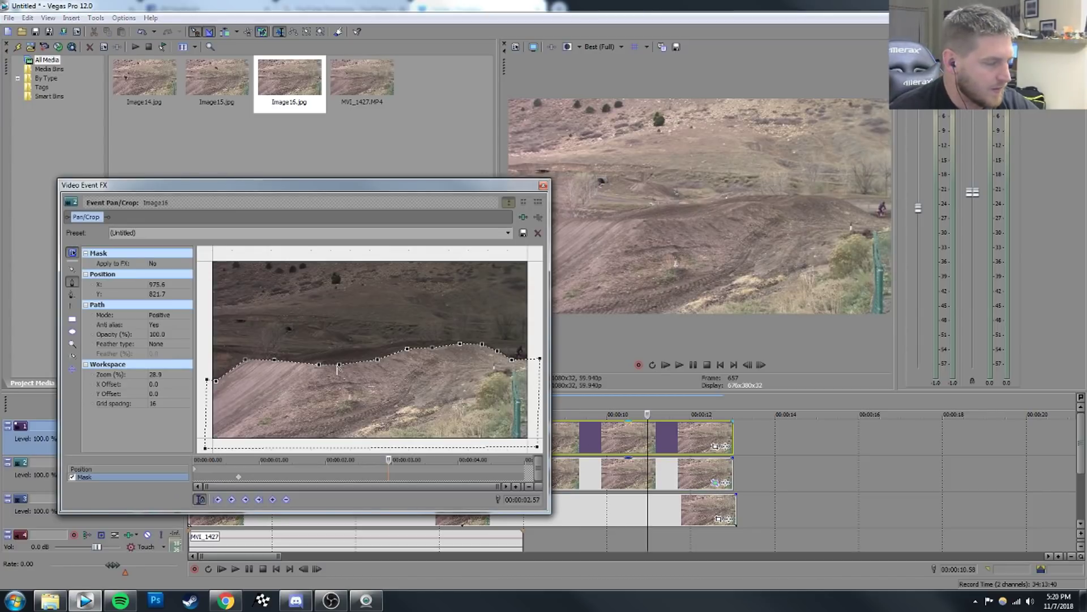
pyautogui.moveTo(665, 450); pyautogui.dragTo(874, 455)
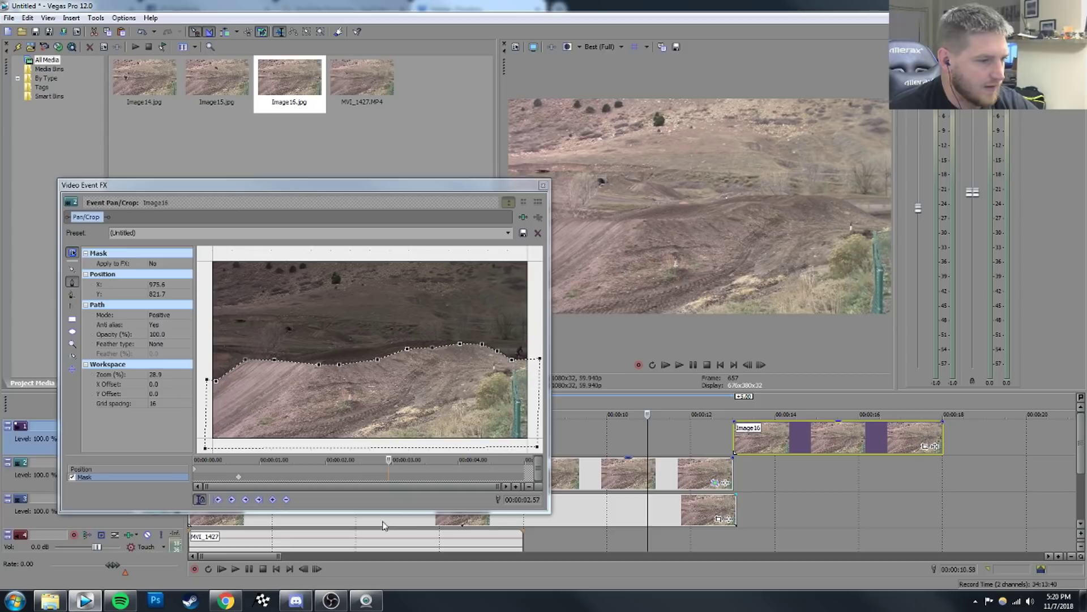
pyautogui.click(290, 470)
pyautogui.click(255, 469)
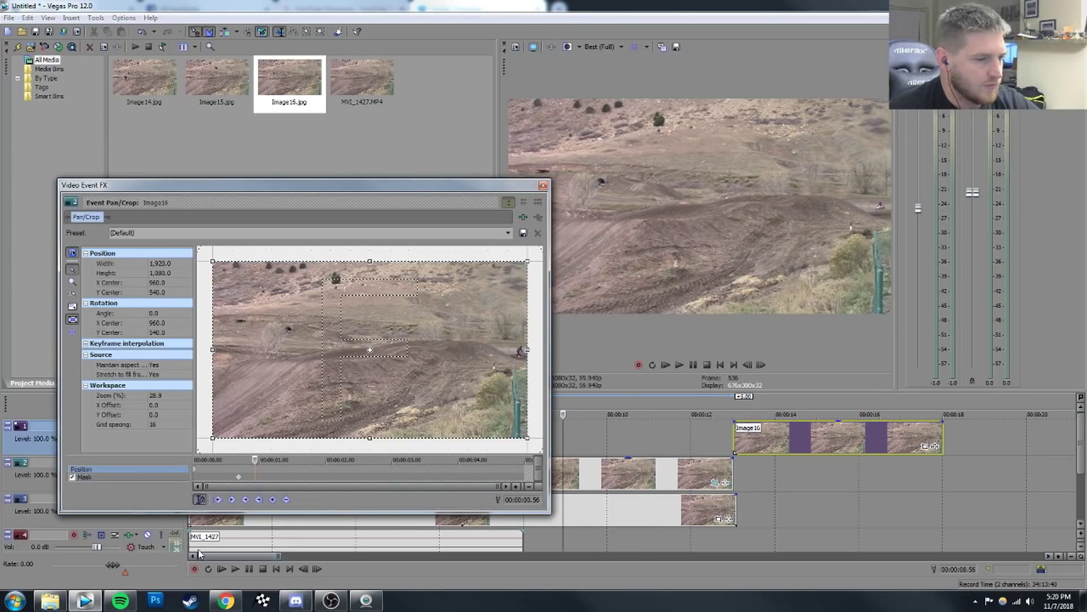
pyautogui.moveTo(765, 439); pyautogui.dragTo(828, 442)
pyautogui.click(586, 443)
pyautogui.click(543, 186)
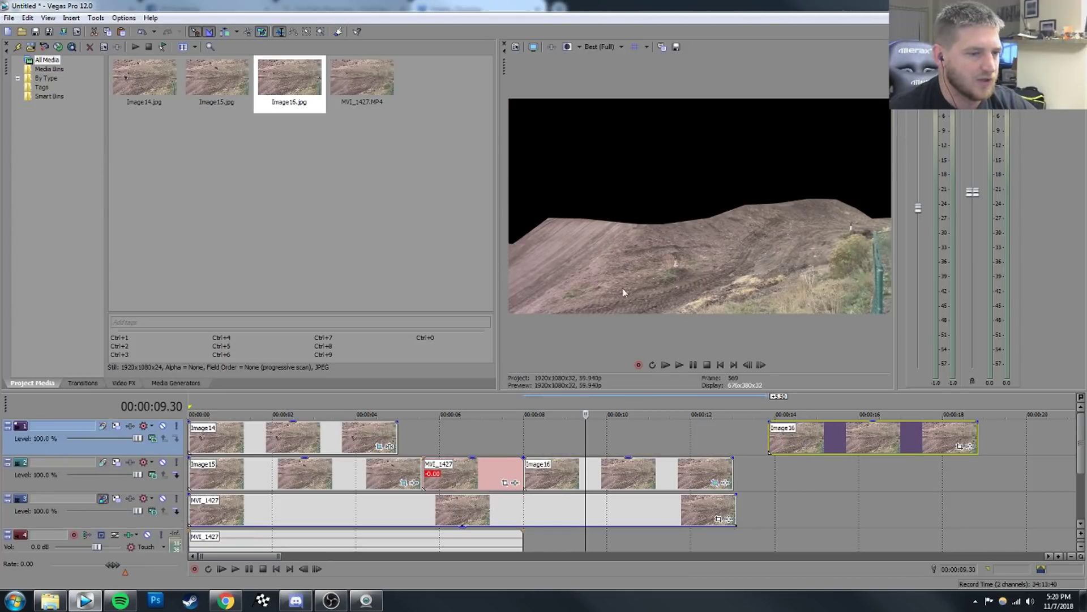
# Insert a new video track at the top and move the unmasked Image16 up onto it.
pyautogui.hotkey('ctrl', 'shift', 'q')
pyautogui.moveTo(819, 472); pyautogui.dragTo(813, 439)
# Add a Sony Titles & Text event reading "Cool WHHHHip" on track 2 at 00:00:08.00.
pyautogui.click(523, 479)
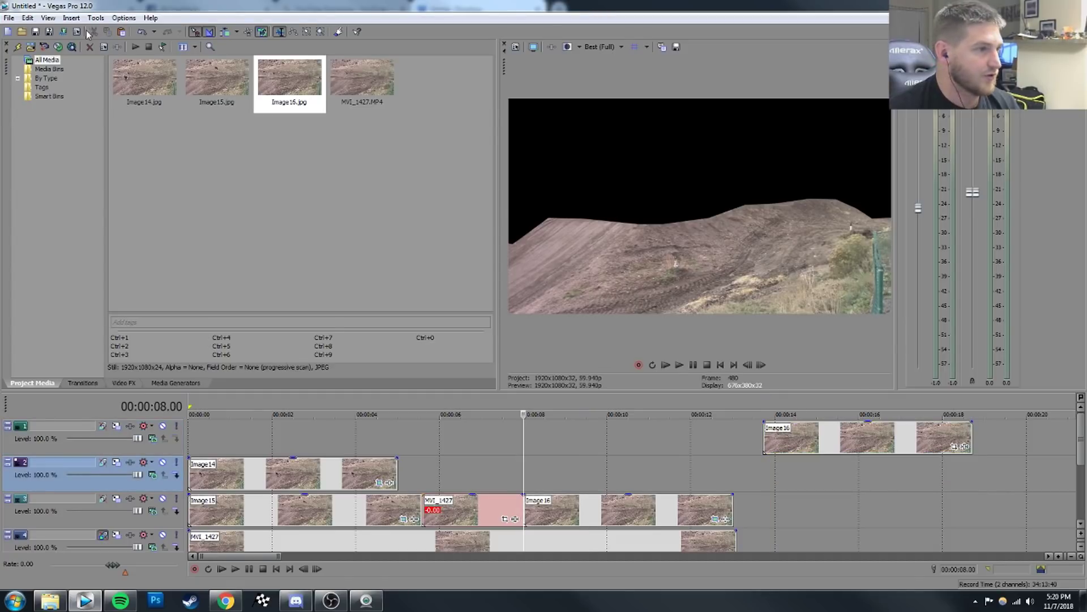
pyautogui.click(72, 17)
pyautogui.click(90, 139)
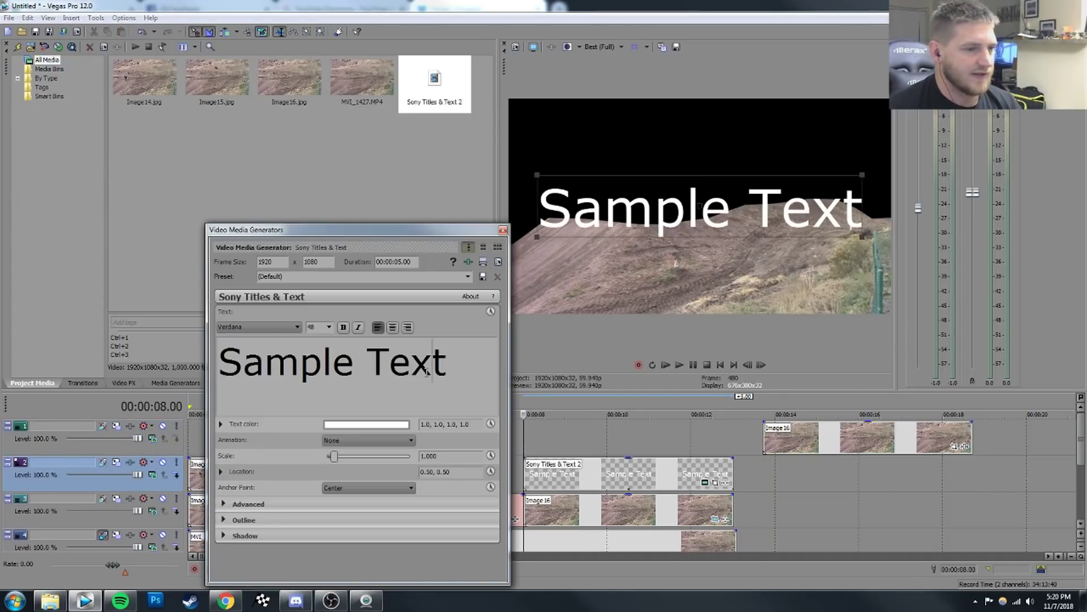
pyautogui.write('Cool ')
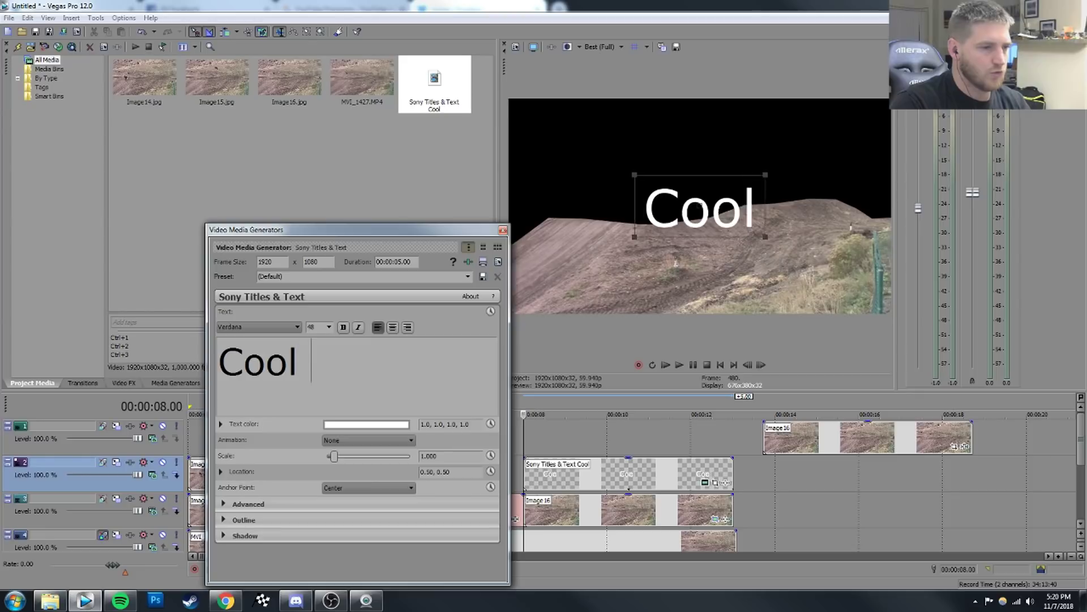
pyautogui.write('WHHHHip')
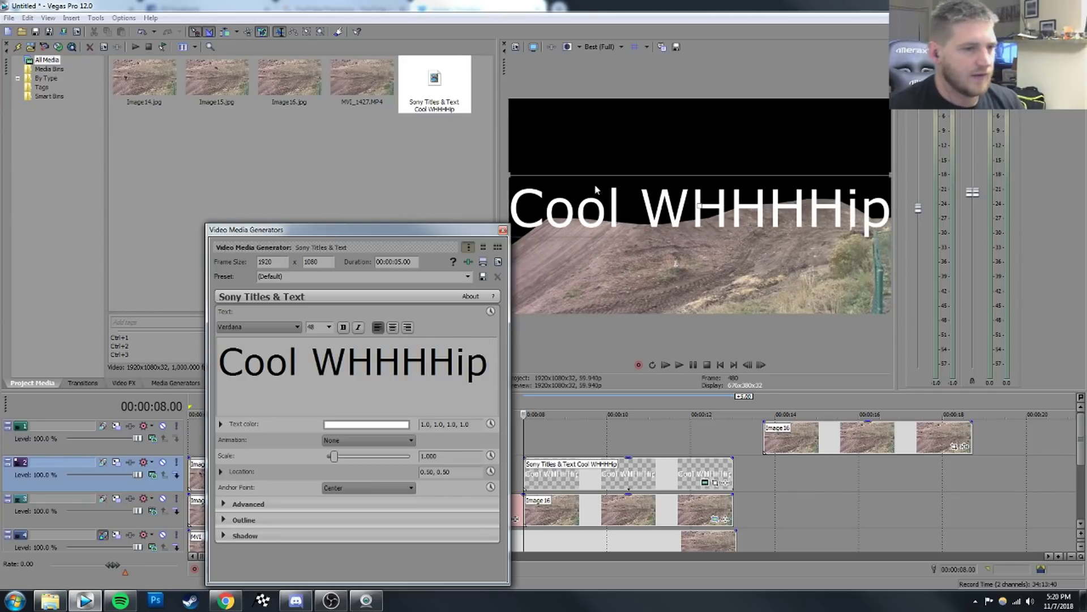
pyautogui.click(503, 231)
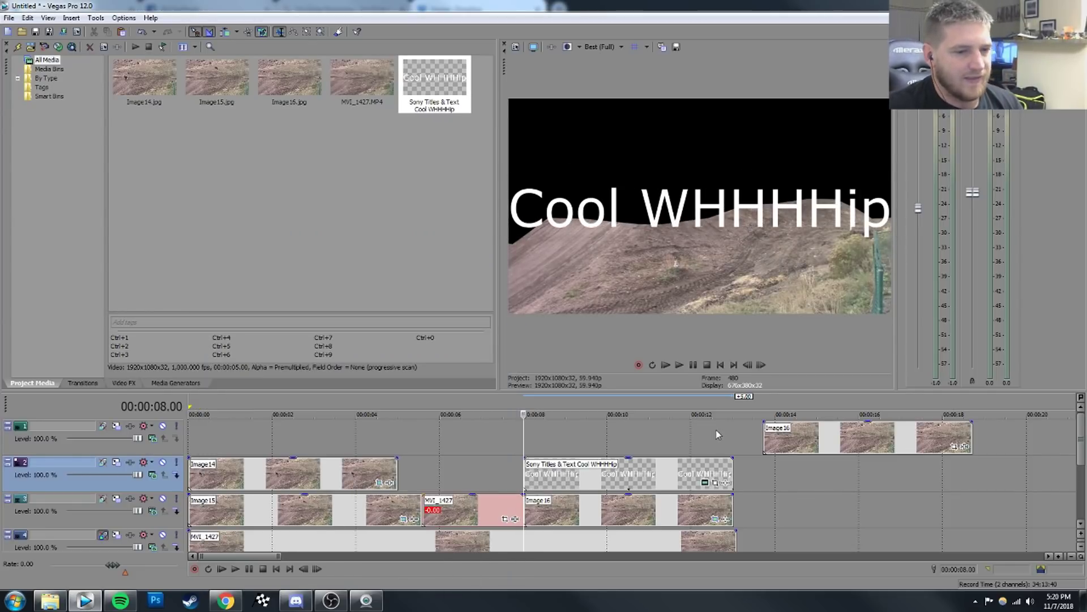
# Move the masked Image16 to track 1 above the title and the unmasked copy to track 3 below it, both starting at 00:00:08.00.
pyautogui.click(556, 502)
pyautogui.moveTo(574, 443); pyautogui.dragTo(575, 445)
pyautogui.moveTo(830, 439); pyautogui.dragTo(579, 511)
pyautogui.click(604, 473)
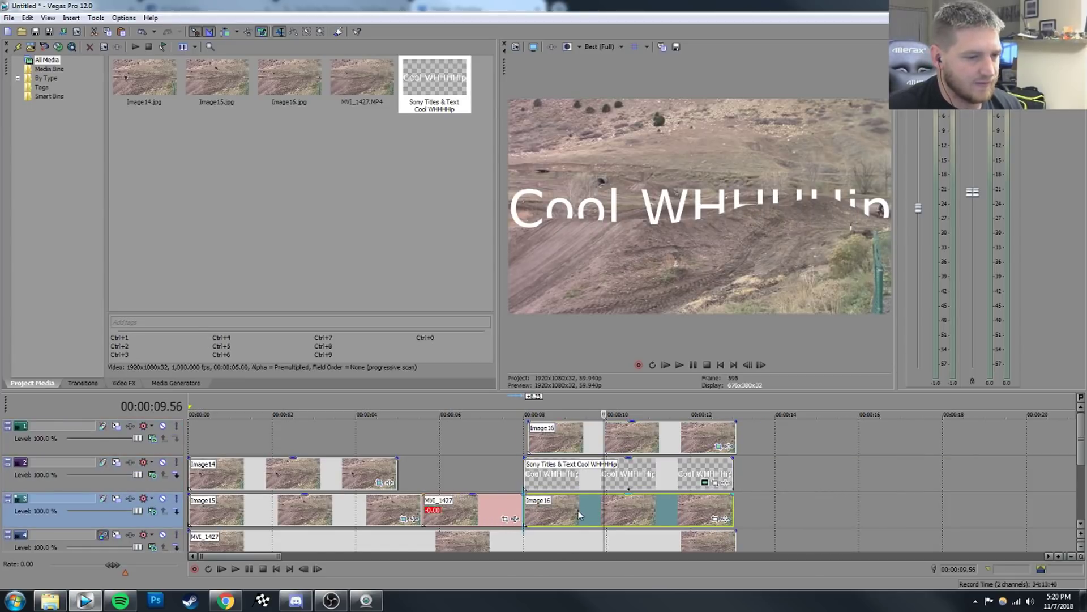
pyautogui.click(650, 471)
pyautogui.moveTo(574, 443); pyautogui.dragTo(563, 443)
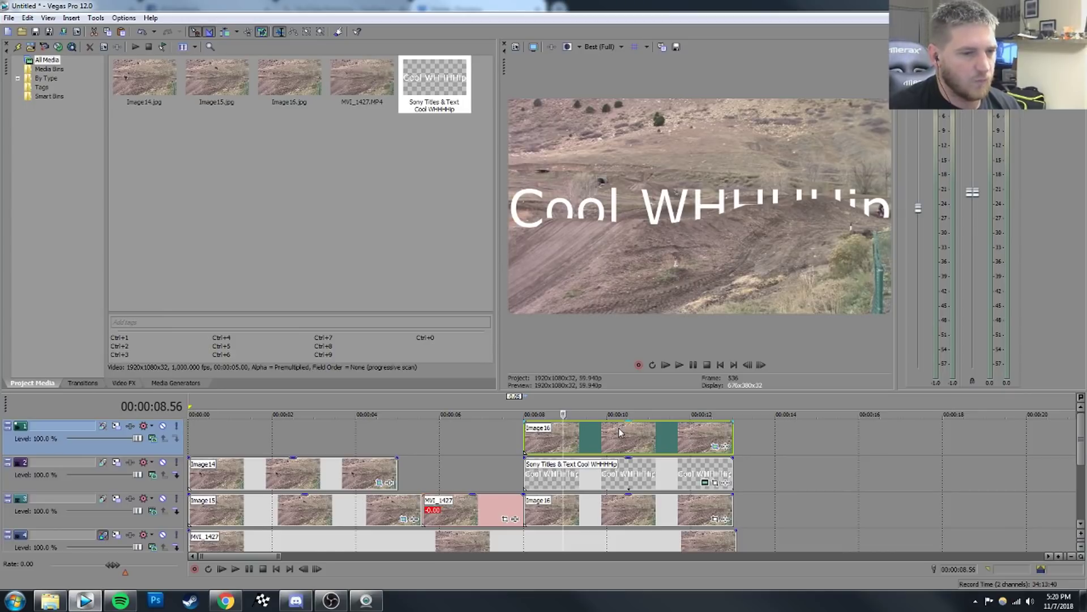
# Shrink the "Cool WHHHHip" title to a scale of about 0.792.
pyautogui.moveTo(678, 429); pyautogui.dragTo(672, 488)
pyautogui.moveTo(672, 486); pyautogui.dragTo(670, 417)
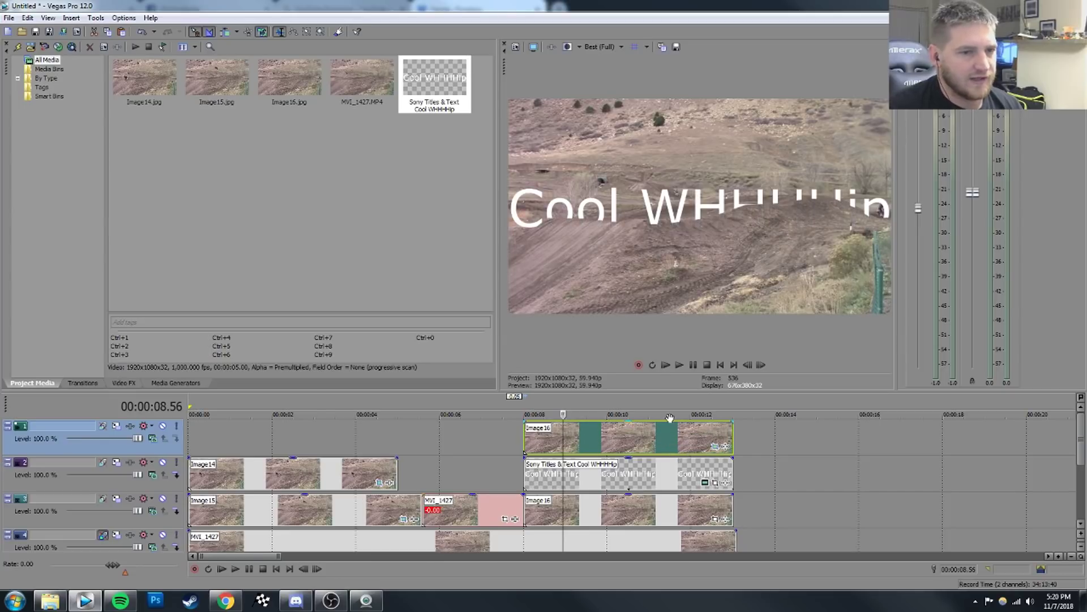
pyautogui.click(705, 484)
pyautogui.moveTo(892, 239); pyautogui.dragTo(862, 199)
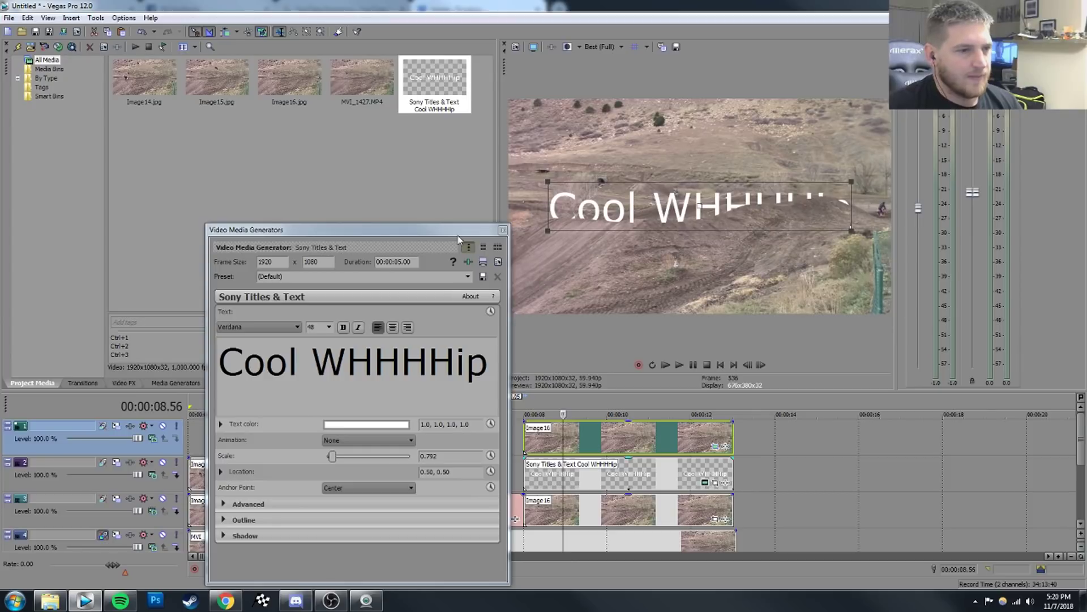
pyautogui.click(502, 230)
# Lower the title behind the hill at its first Pan/Crop position keyframe, and play the section to check the reveal.
pyautogui.click(716, 483)
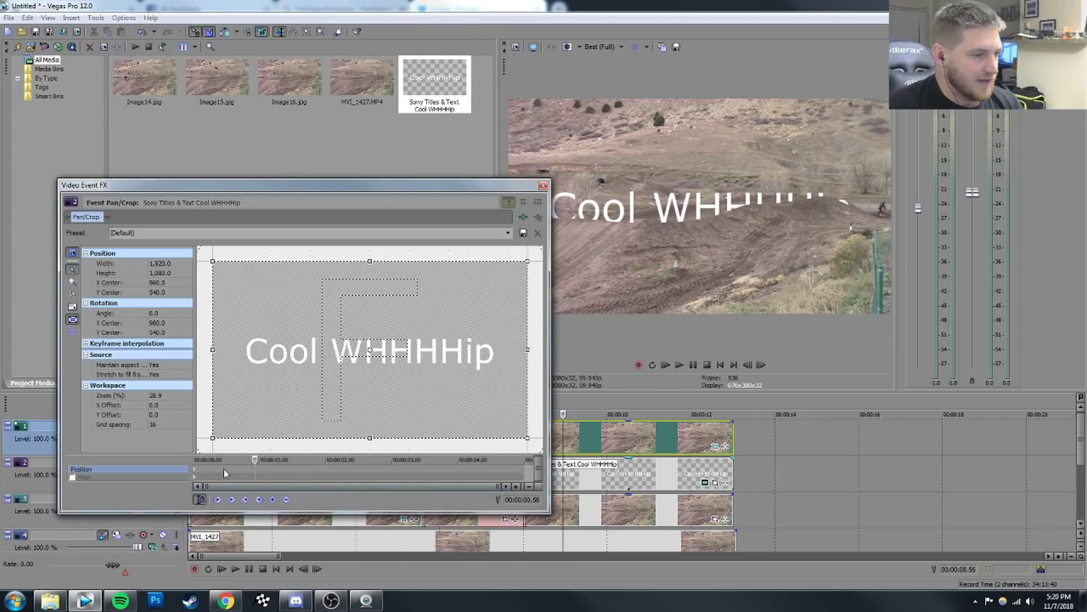
pyautogui.click(197, 475)
pyautogui.moveTo(354, 401); pyautogui.dragTo(356, 370)
pyautogui.click(542, 186)
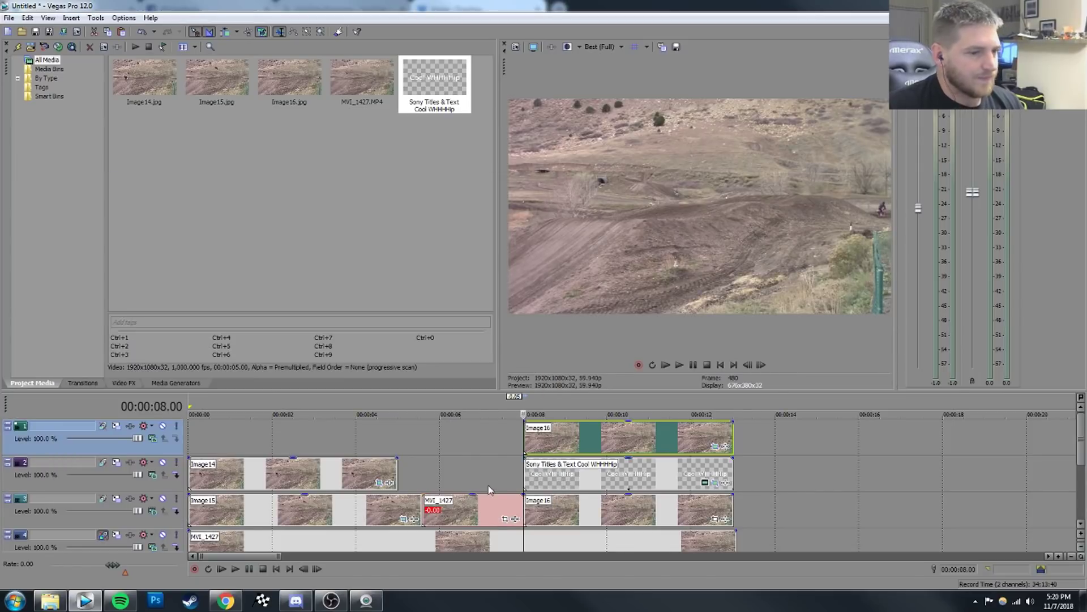
pyautogui.click(498, 473)
pyautogui.press('space')
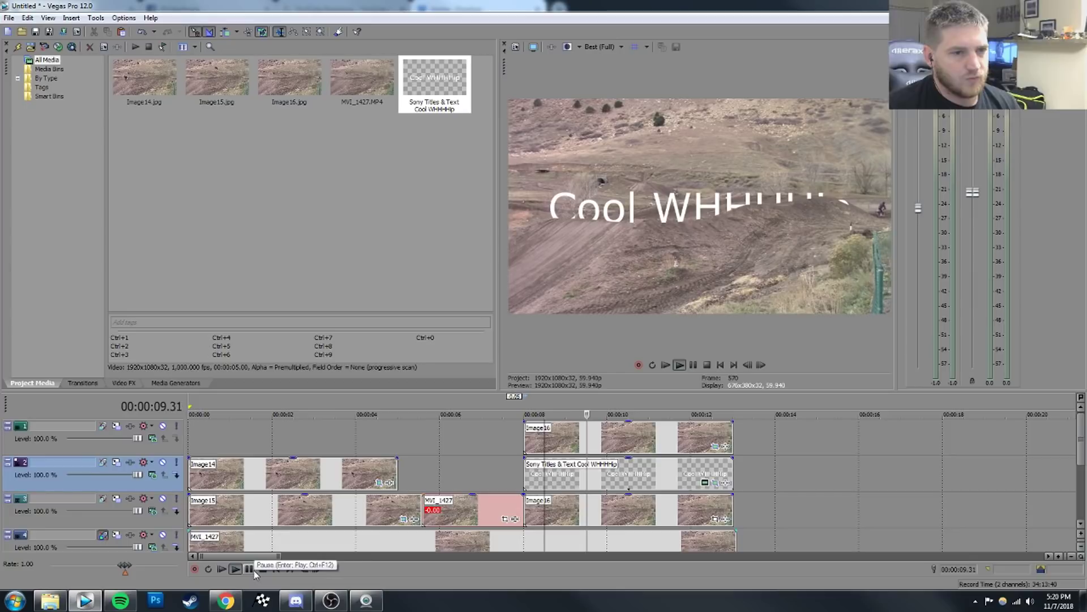
pyautogui.click(250, 569)
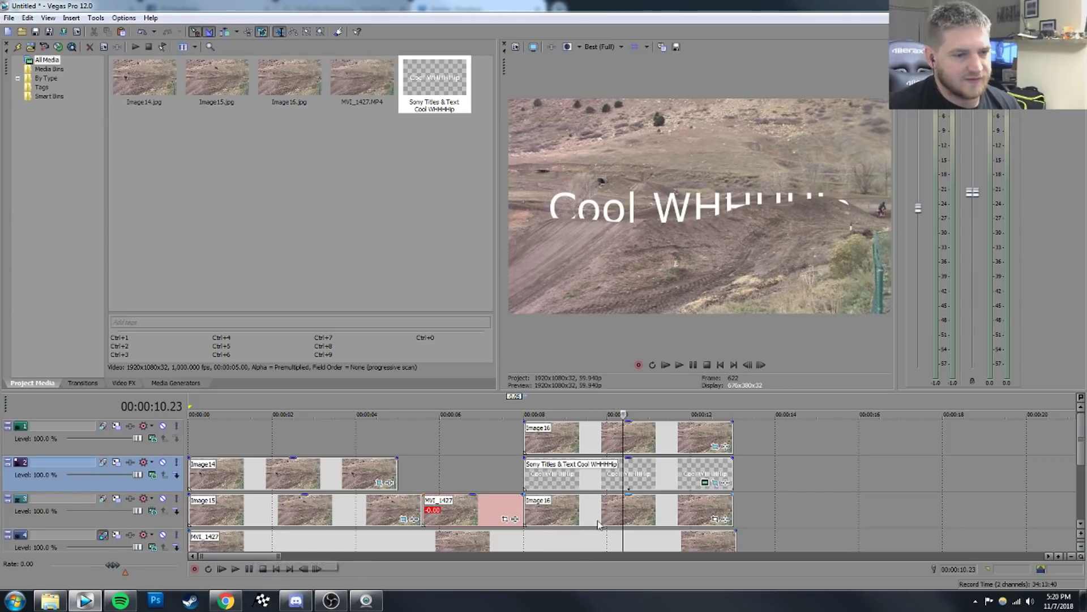
# Raise the title above the hill with a Pan/Crop position keyframe at 00:00:00.56, centred at about X 949.6, Y 750.9, and play the result.
pyautogui.click(705, 483)
pyautogui.click(255, 469)
pyautogui.moveTo(340, 337); pyautogui.dragTo(363, 371)
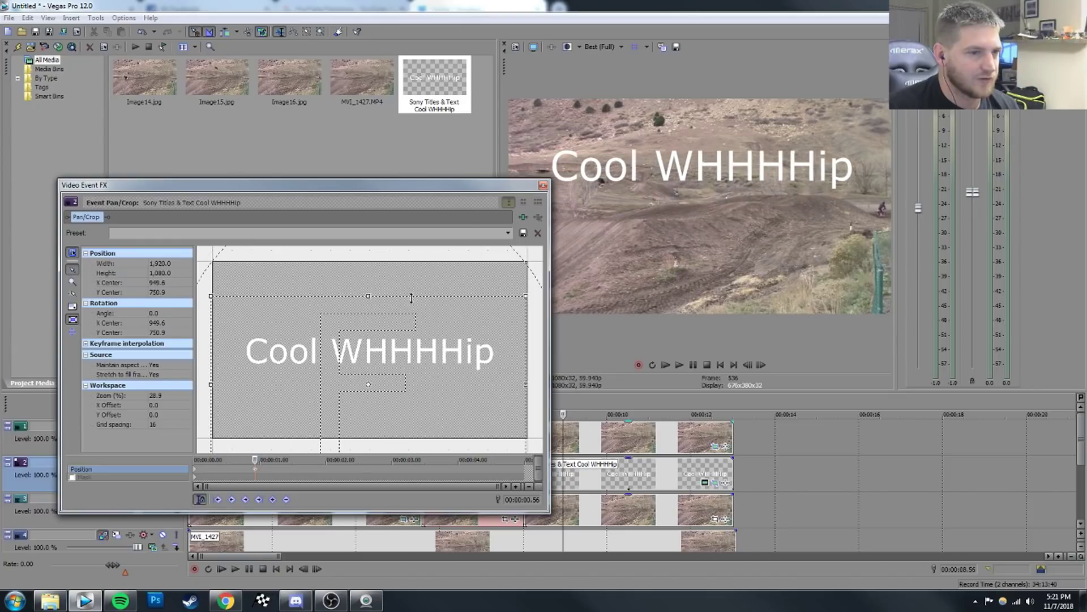
pyautogui.click(542, 185)
pyautogui.click(507, 439)
pyautogui.click(236, 569)
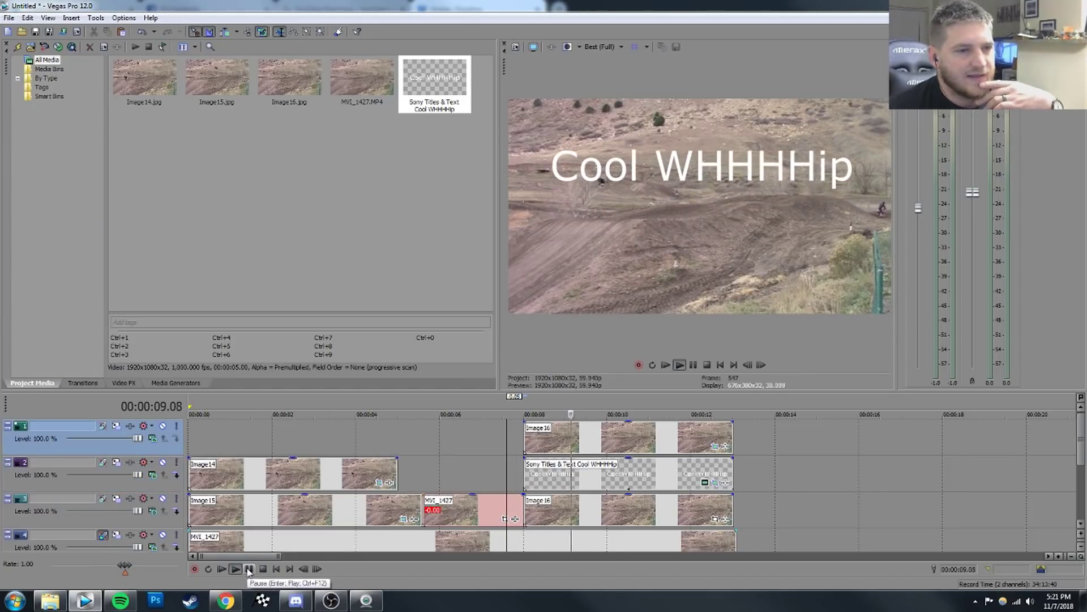
pyautogui.click(249, 569)
# Play the composition from the start through the title to review the frozen riders and the text reveal.
pyautogui.scroll(-5, 521, 491)
pyautogui.click(194, 471)
pyautogui.scroll(6, 326, 494)
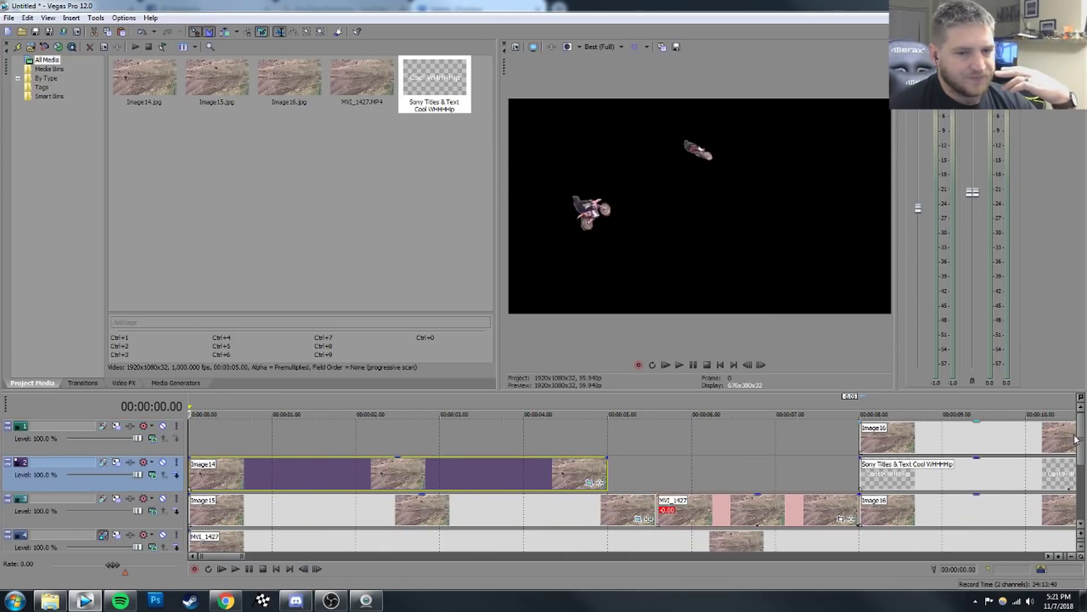
pyautogui.scroll(-2, 1077, 439)
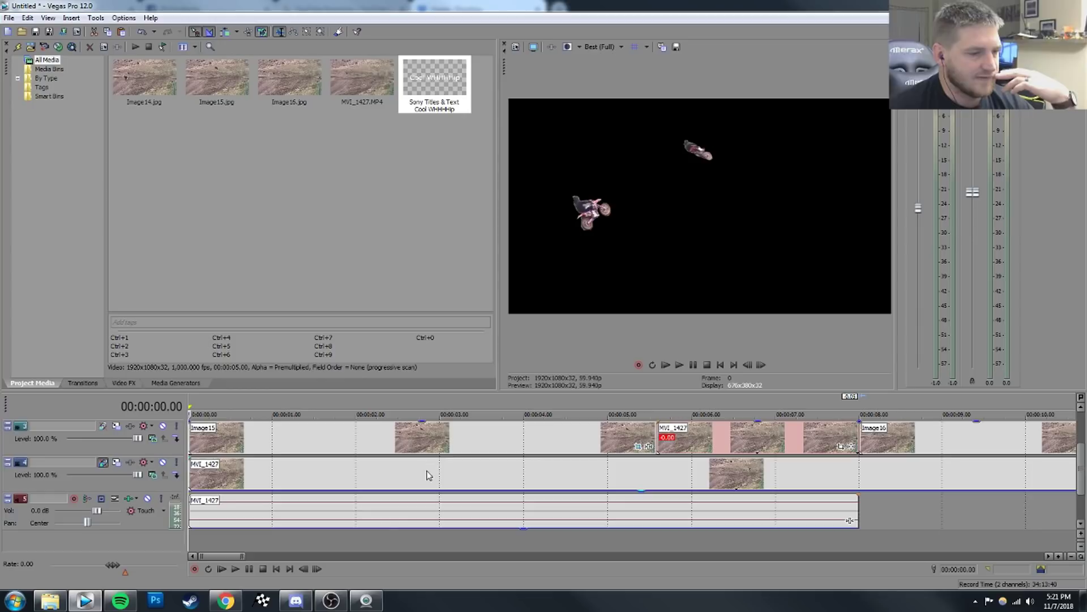
pyautogui.moveTo(376, 526)
pyautogui.mouseDown()
pyautogui.moveTo(374, 513)
pyautogui.moveTo(373, 535)
pyautogui.mouseUp()
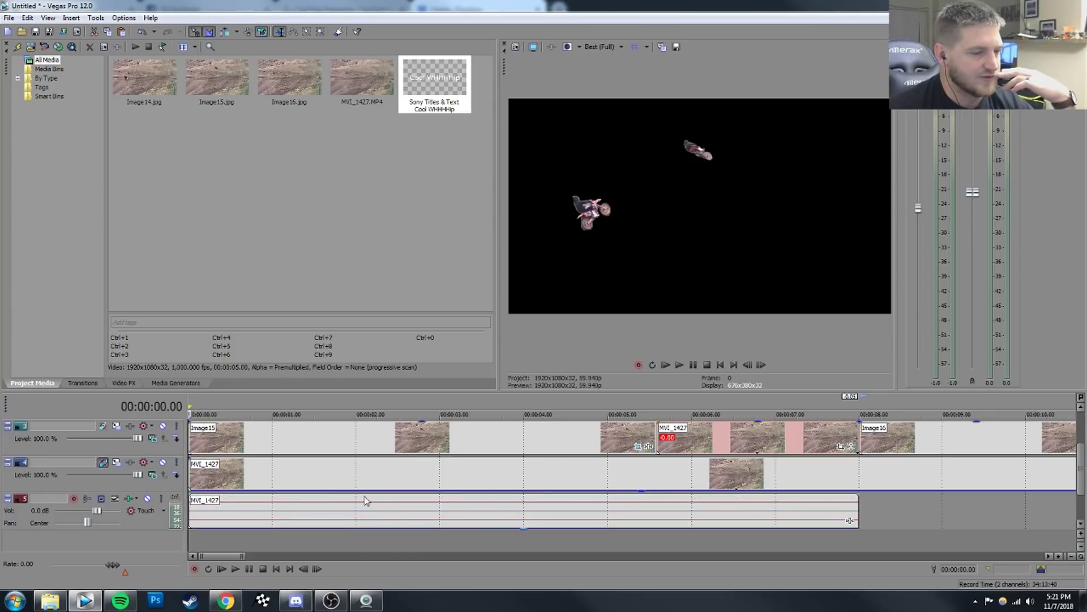
pyautogui.click(368, 497)
pyautogui.moveTo(374, 491); pyautogui.dragTo(373, 452)
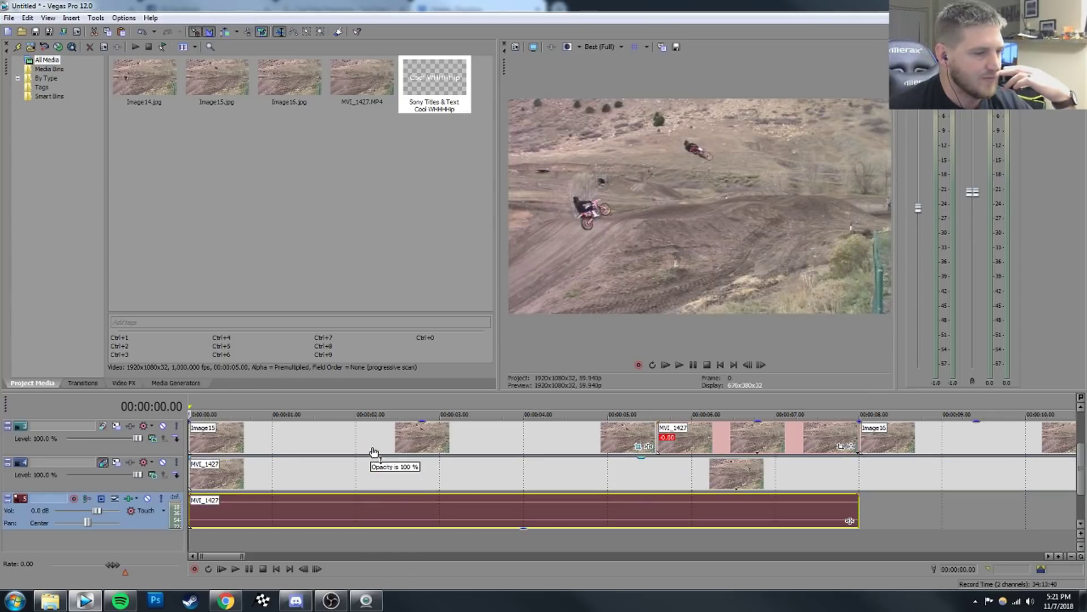
pyautogui.click(252, 569)
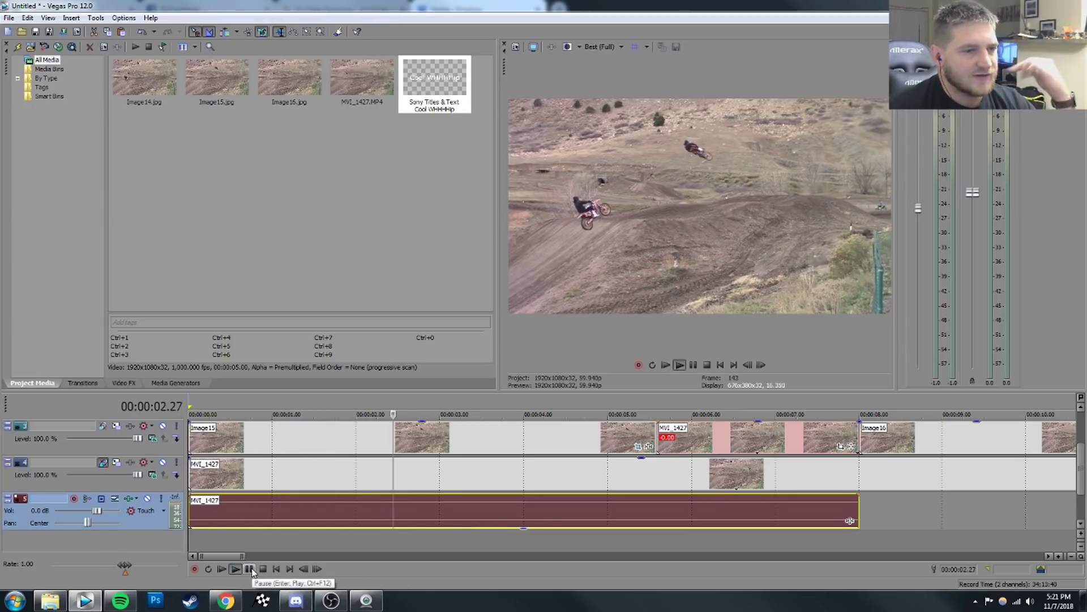
pyautogui.click(250, 569)
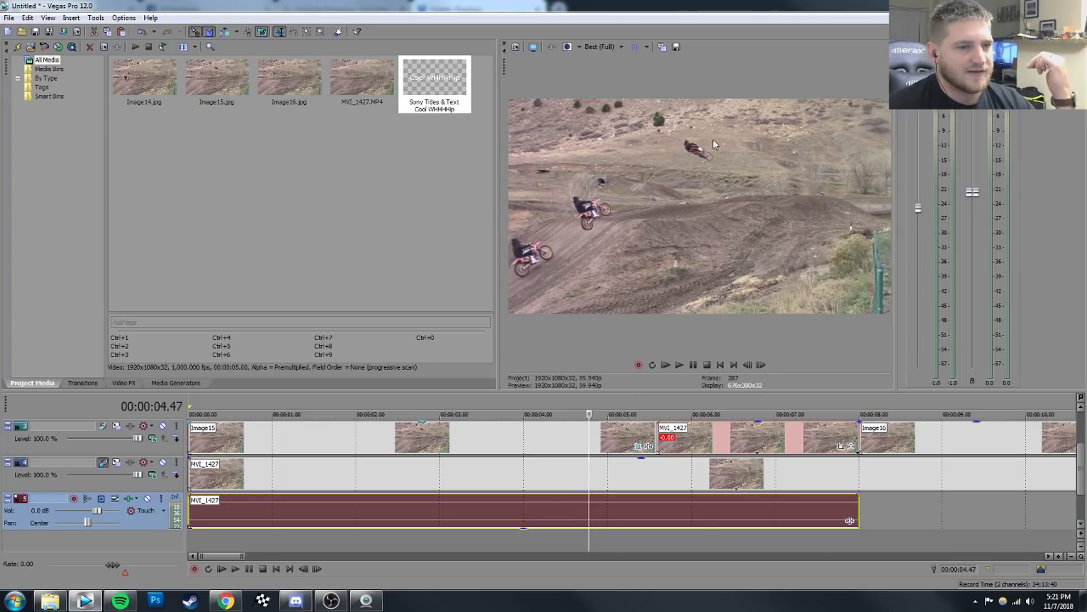
pyautogui.click(250, 568)
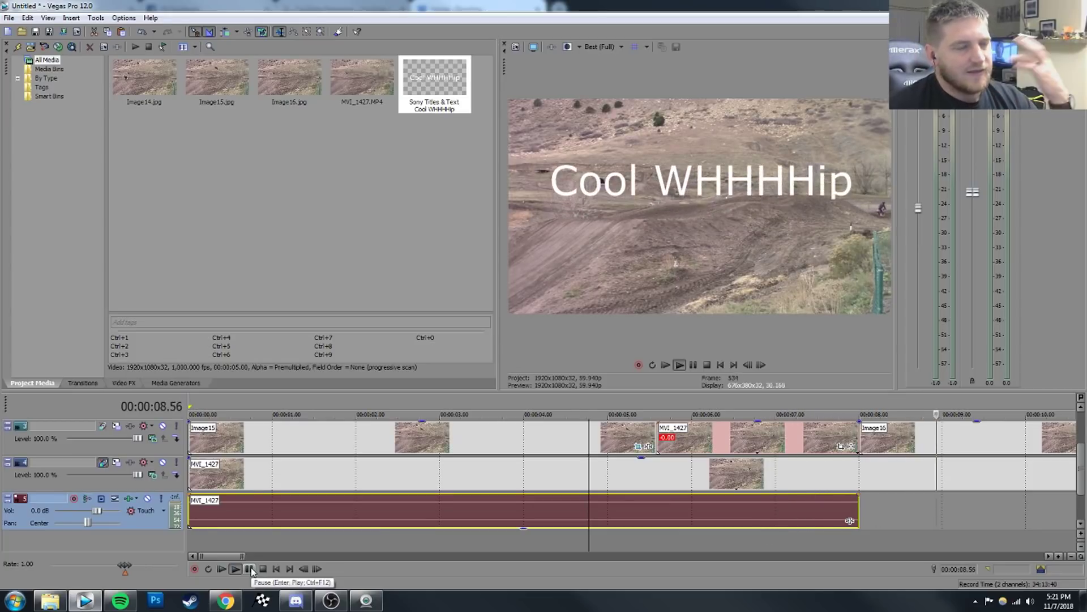
pyautogui.click(251, 568)
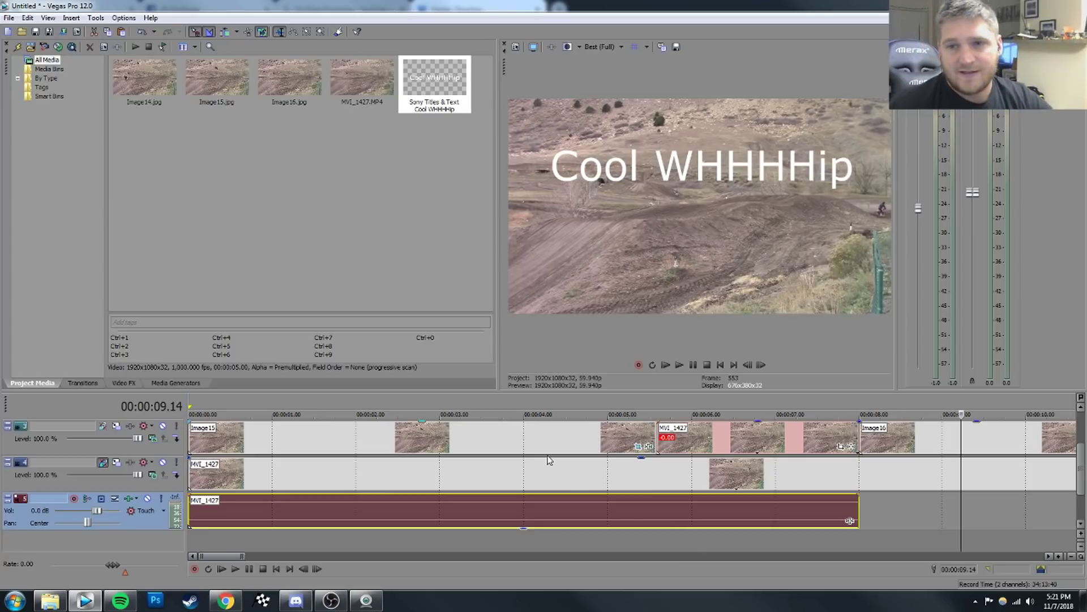
# Examine the stacked clips on the timeline and replay the sequence from 00:00:01.50 to 00:00:08.00.
pyautogui.scroll(-4, 754, 478)
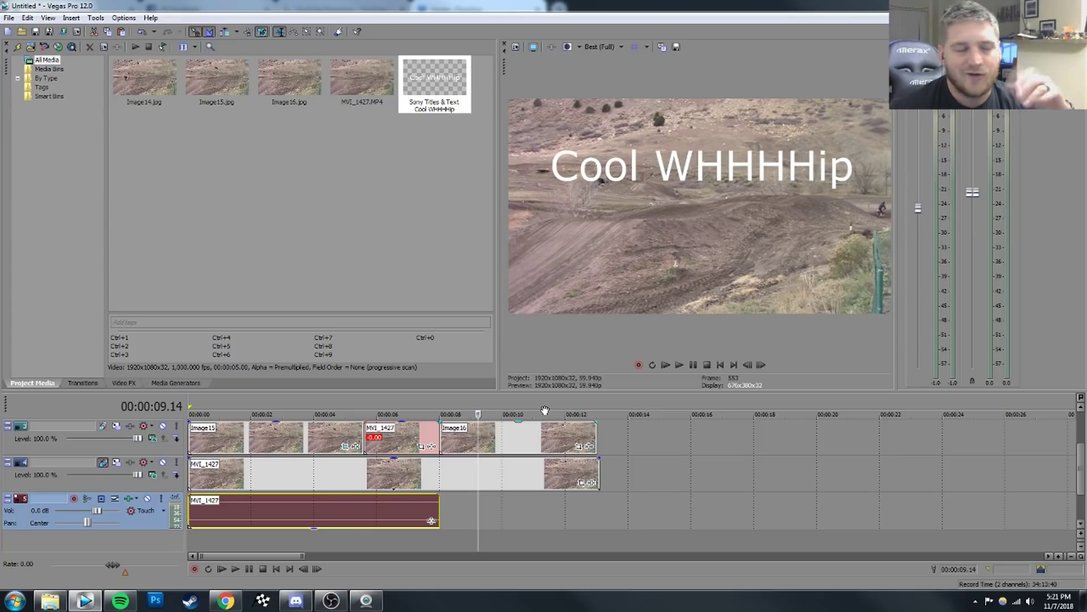
pyautogui.click(514, 442)
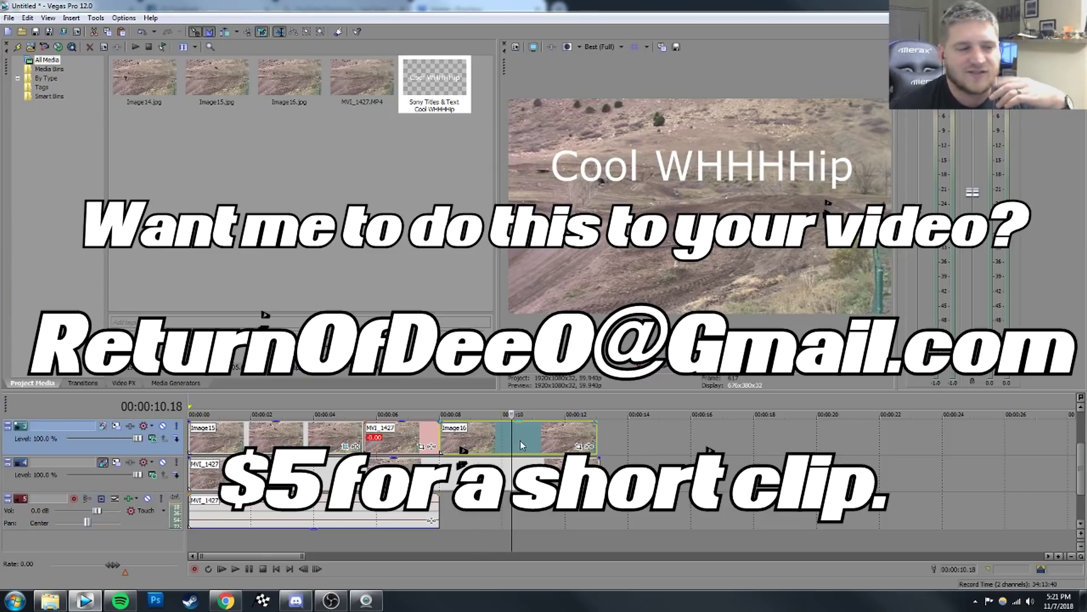
pyautogui.click(516, 438)
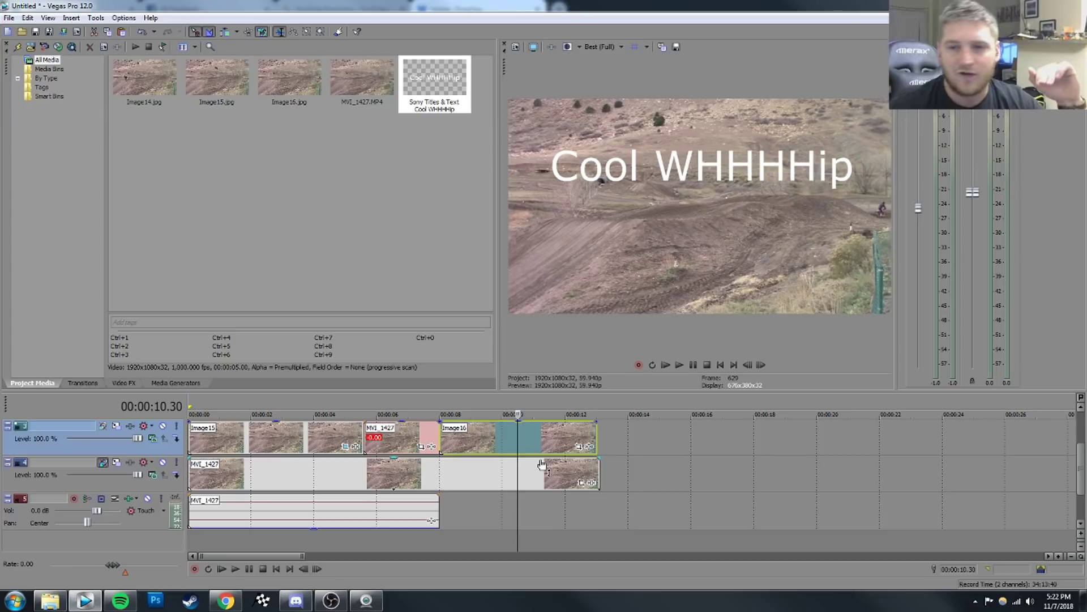
pyautogui.click(315, 443)
pyautogui.scroll(-2, 315, 443)
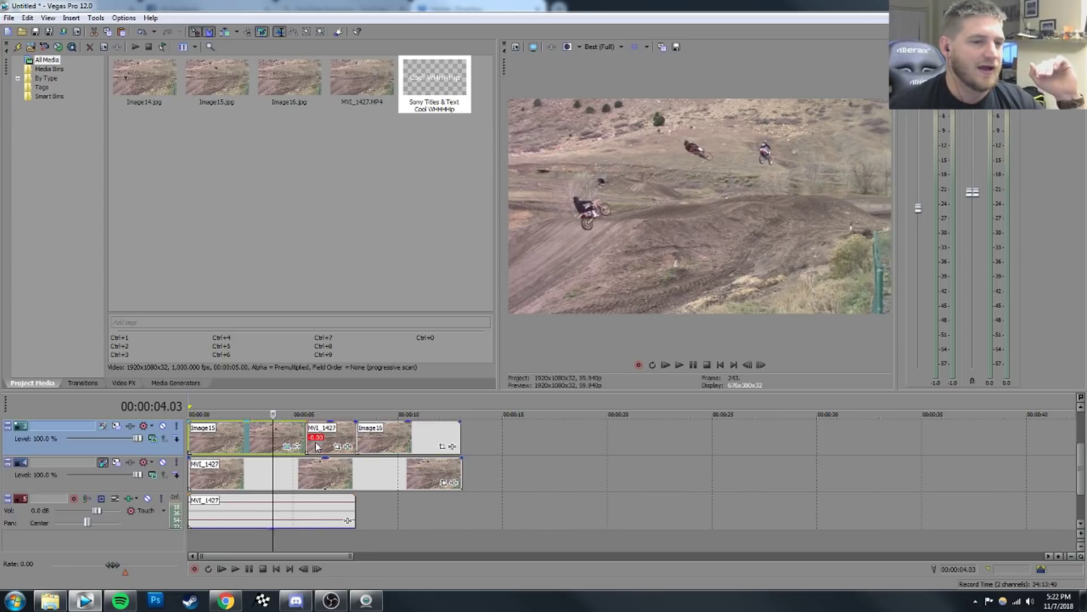
pyautogui.click(227, 443)
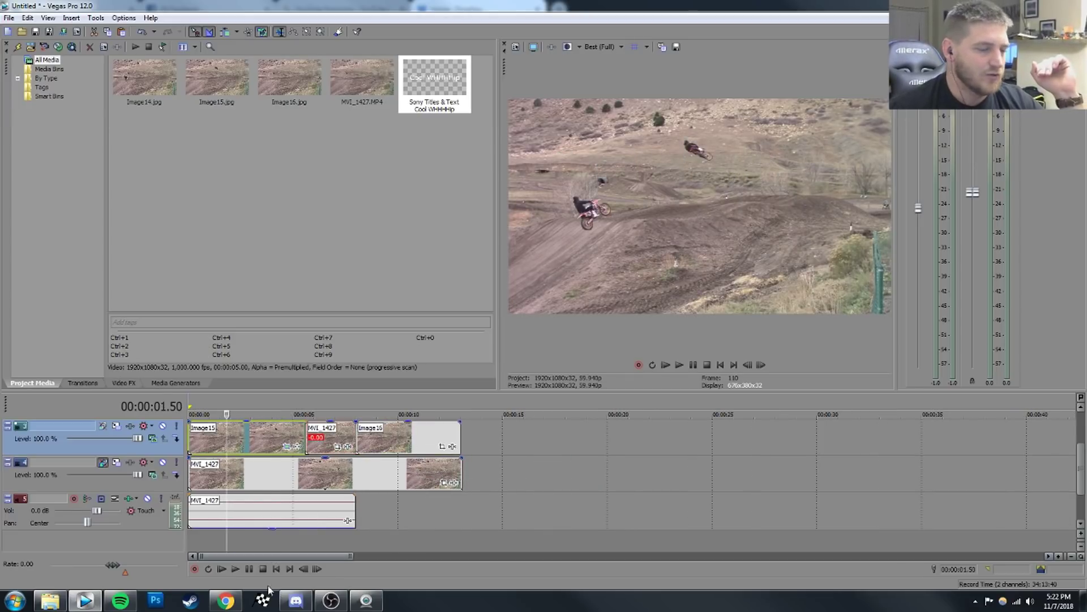
pyautogui.press('space')
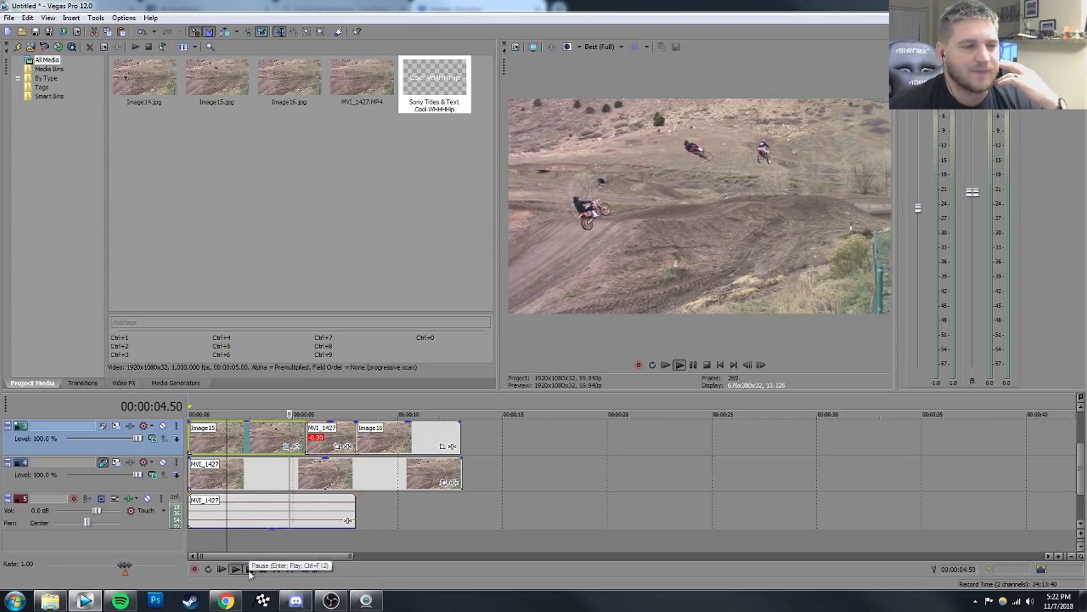
pyautogui.click(249, 572)
pyautogui.click(250, 569)
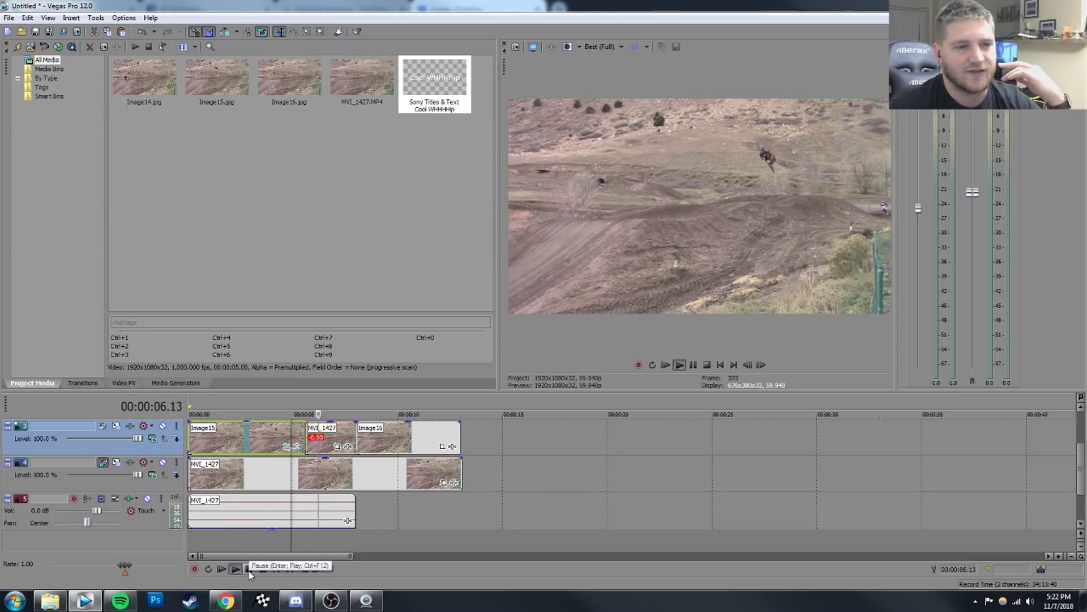
pyautogui.click(249, 572)
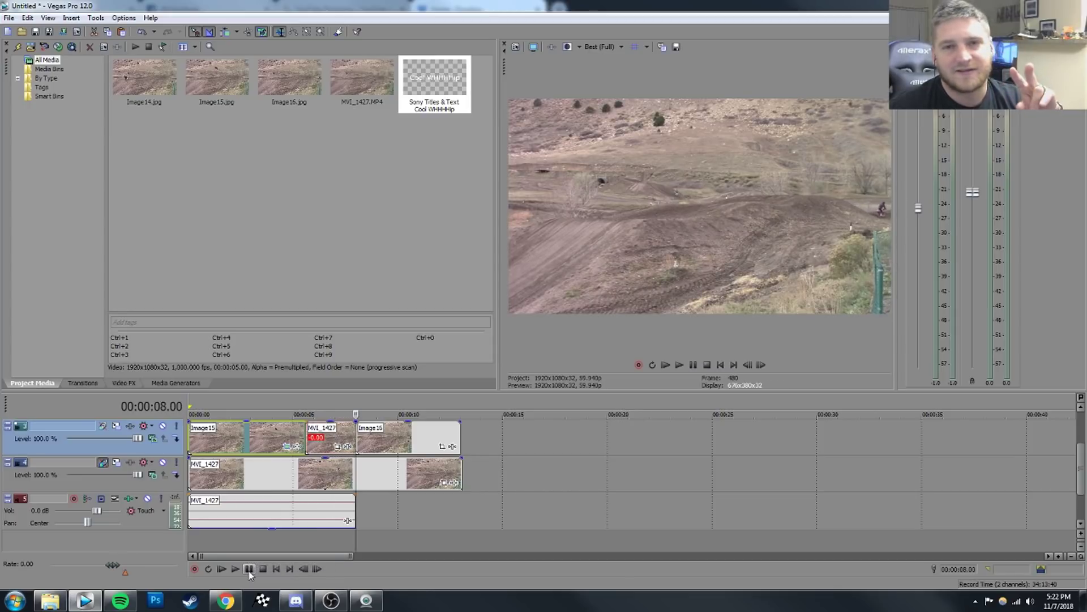